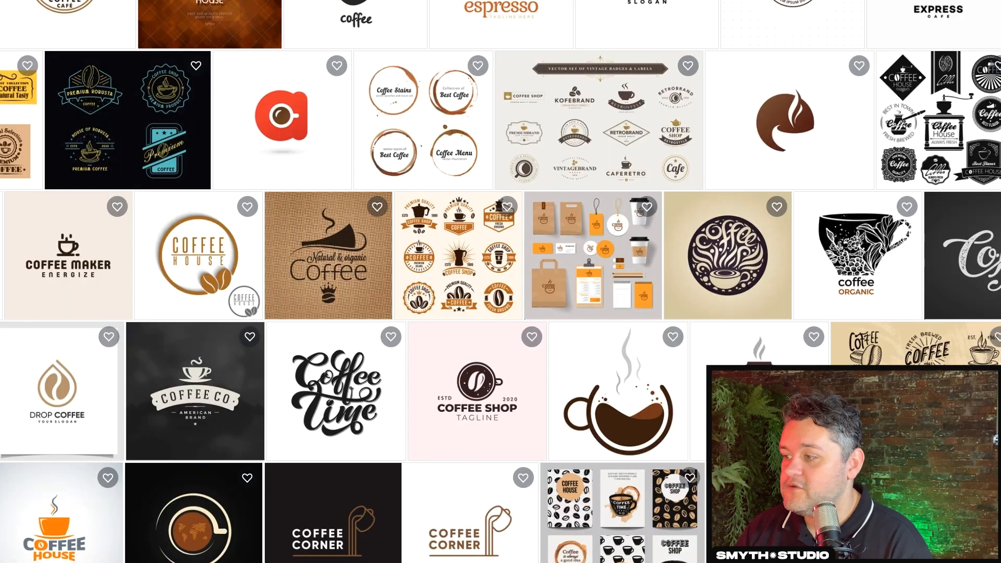
- Browse the Shutterstock coffee logo vector results to the page end and continue to the following results page
scroll(216, 5, up, 10)
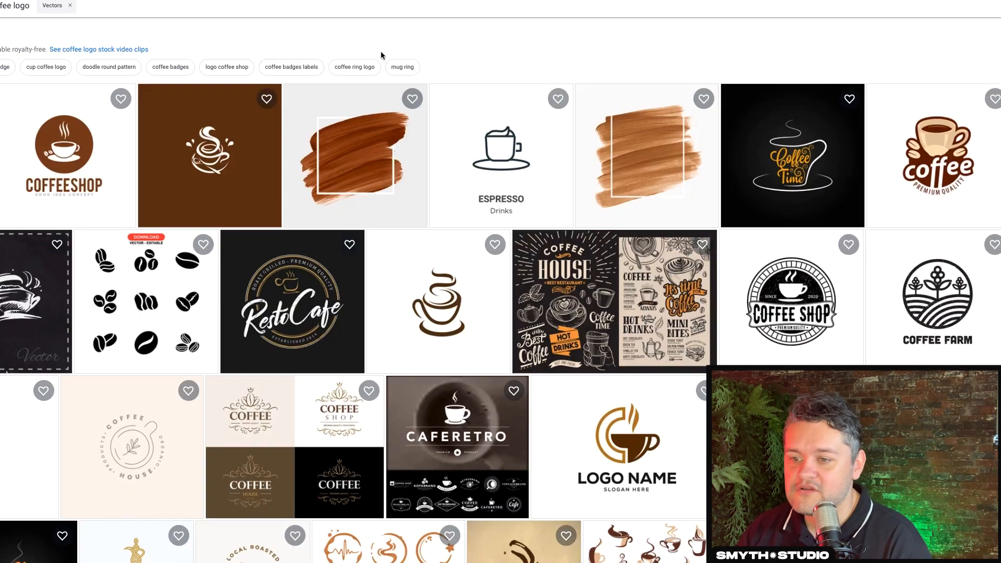
scroll(384, 55, down, 5)
scroll(384, 55, down, 3)
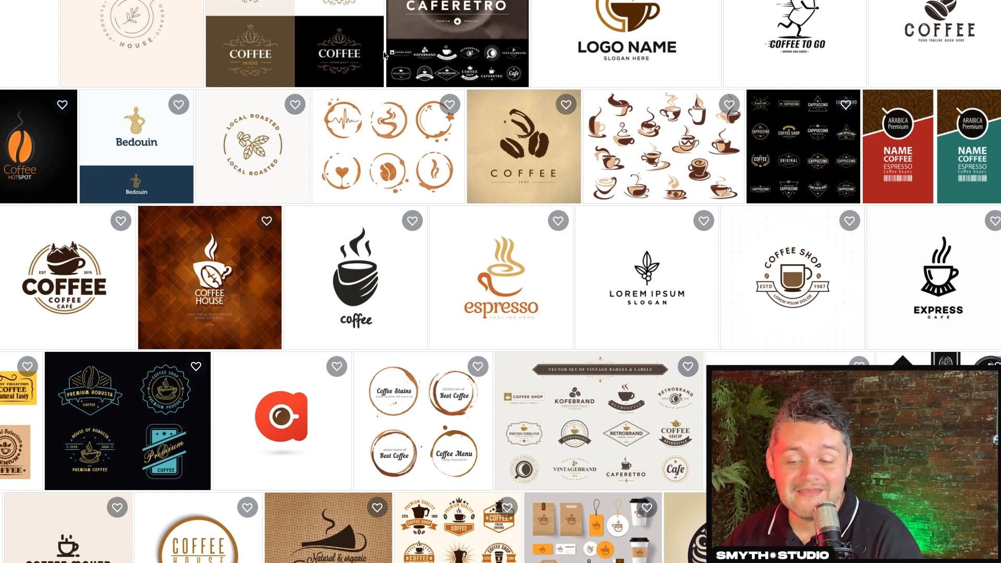
scroll(387, 56, down, 8)
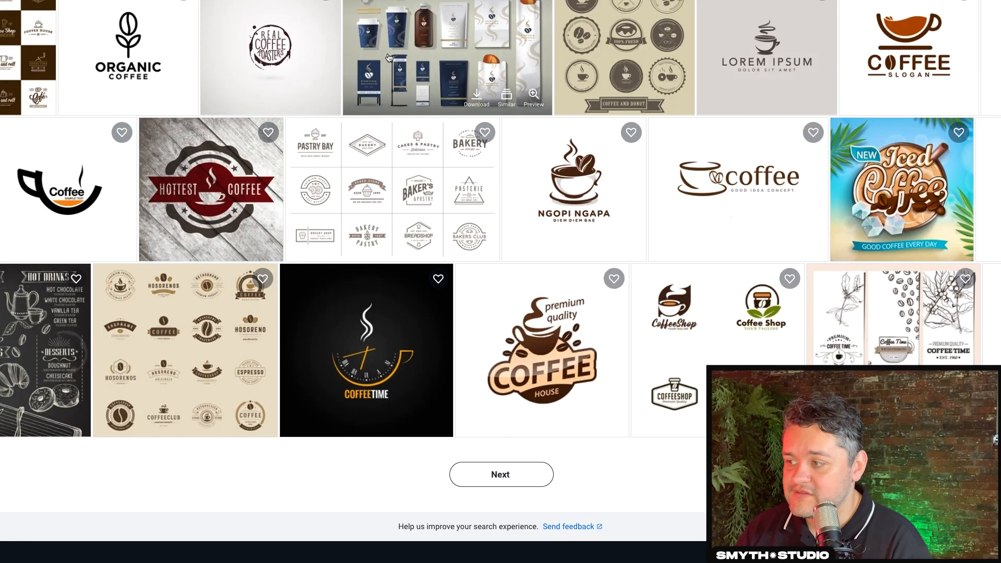
click(501, 474)
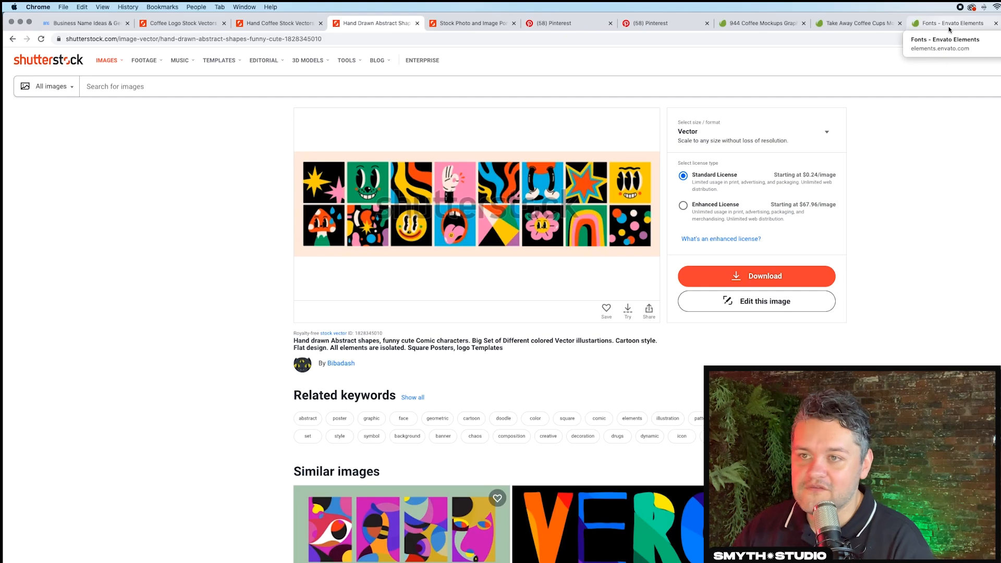
- Browse the Fonts collection on Envato Elements for display typefaces that could suit the coffee logo
click(950, 26)
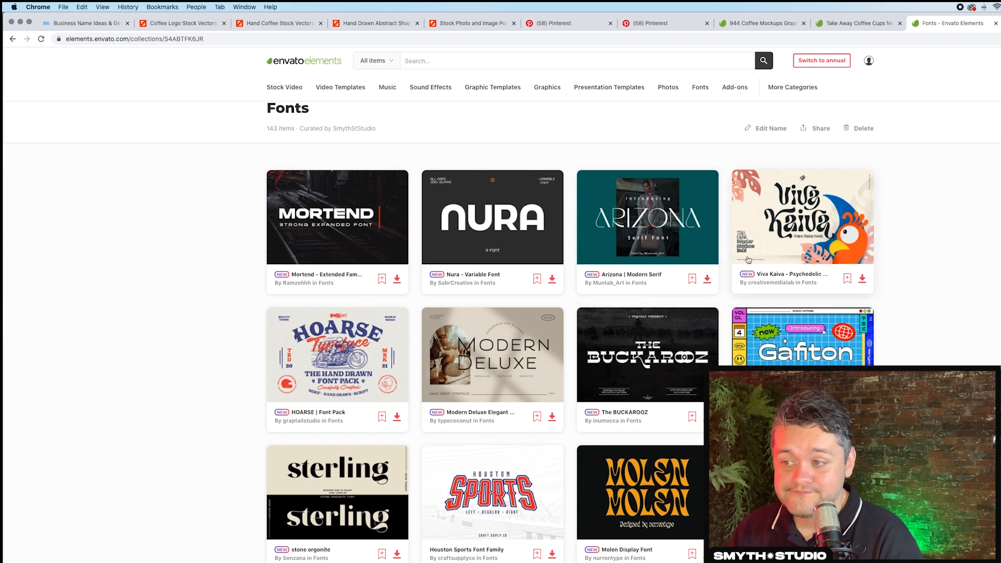
scroll(855, 239, up, 1)
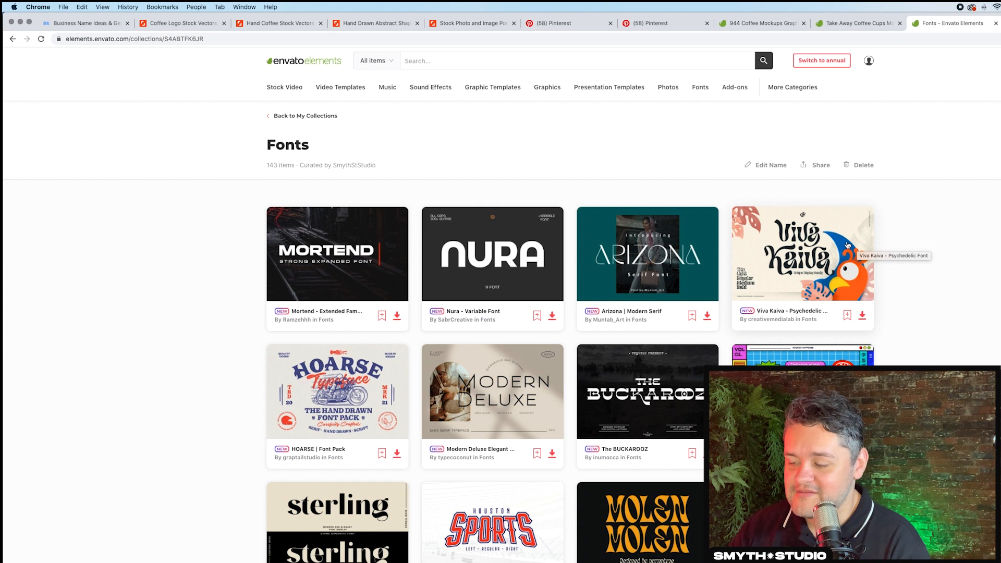
scroll(941, 285, down, 3)
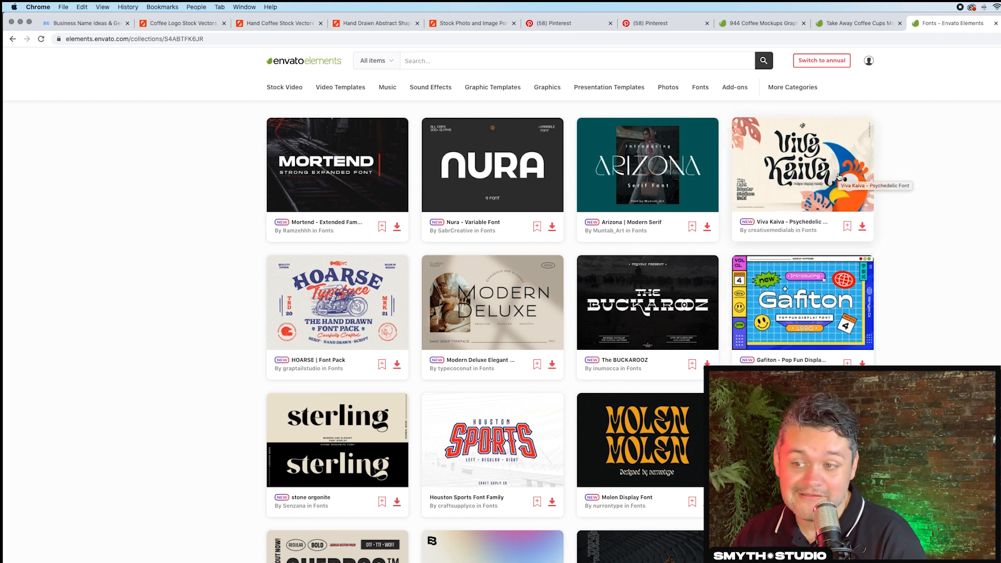
scroll(725, 389, down, 3)
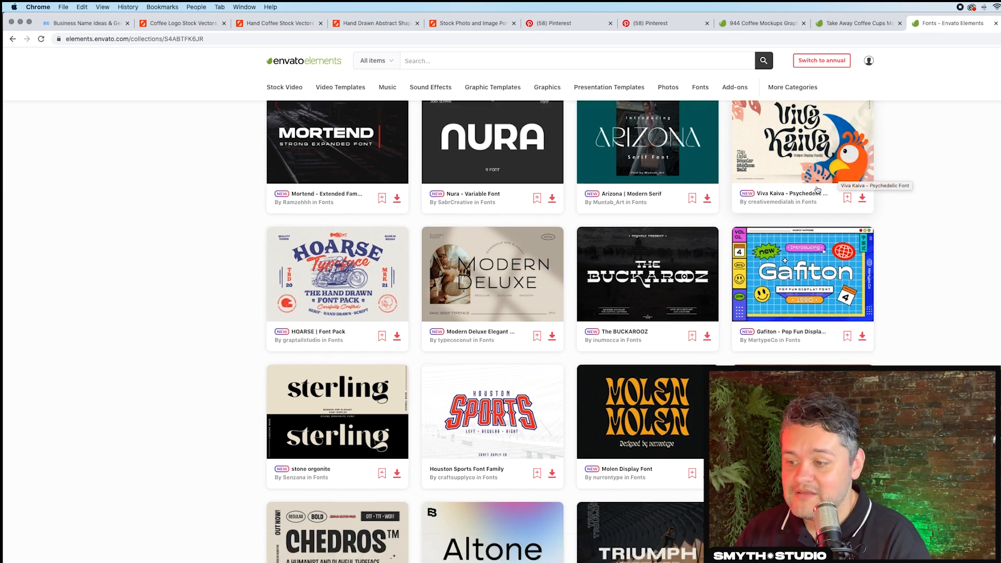
scroll(656, 383, down, 1)
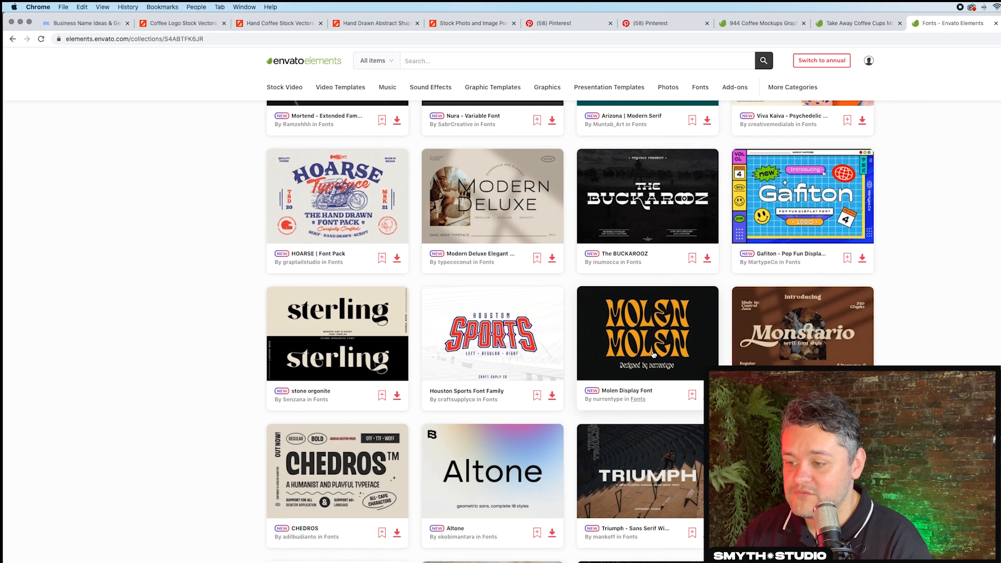
scroll(696, 360, down, 3)
scroll(543, 308, down, 7)
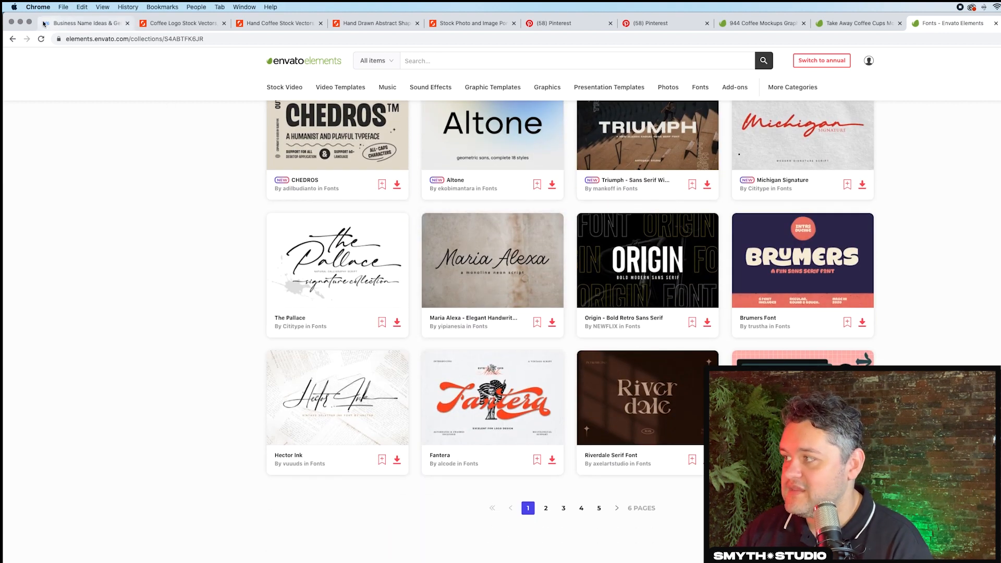
- Switch to Illustrator and compare the "cosmic coffee" samples set in Assox, Molenilo, Nura and Viva Kaiva
click(21, 22)
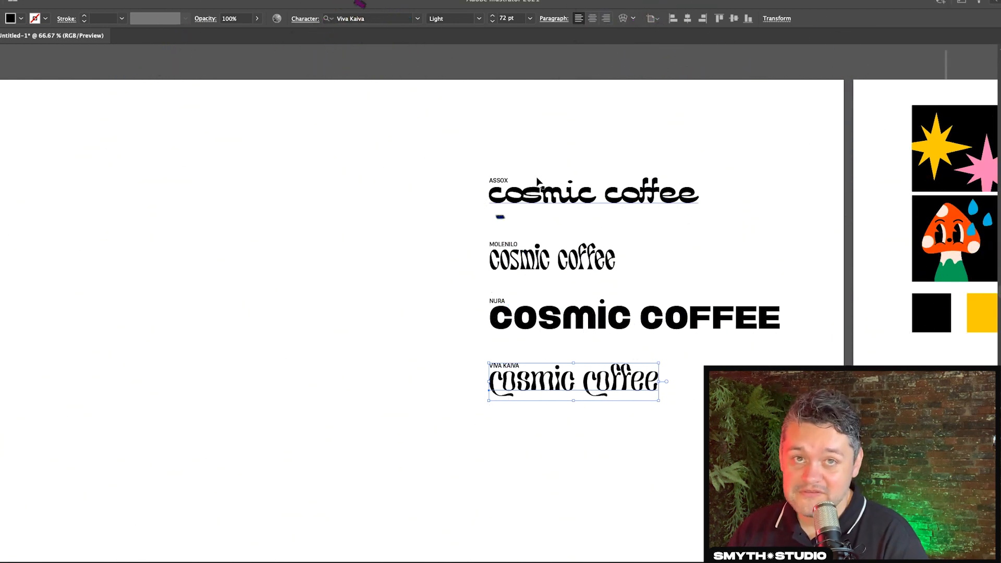
click(494, 180)
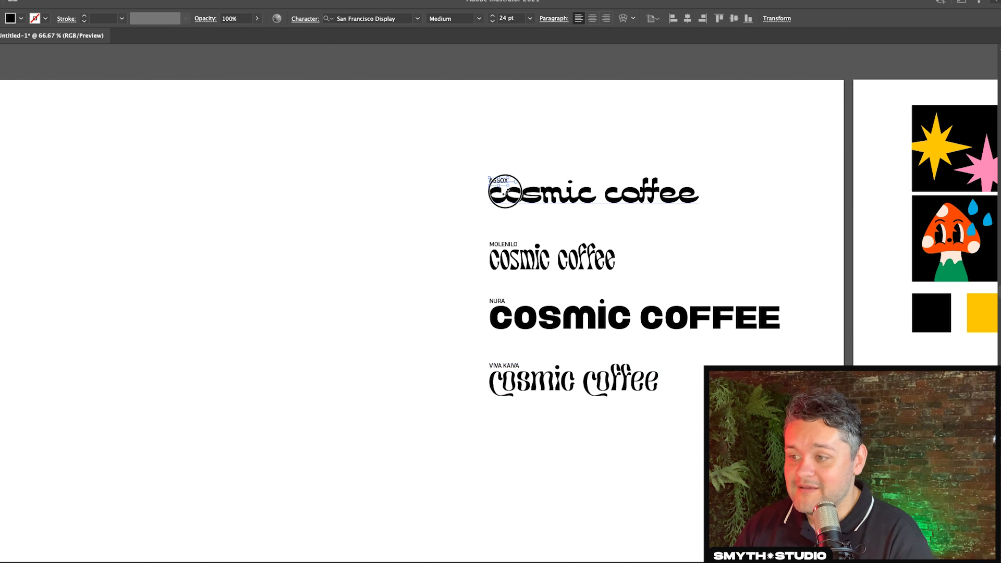
click(506, 197)
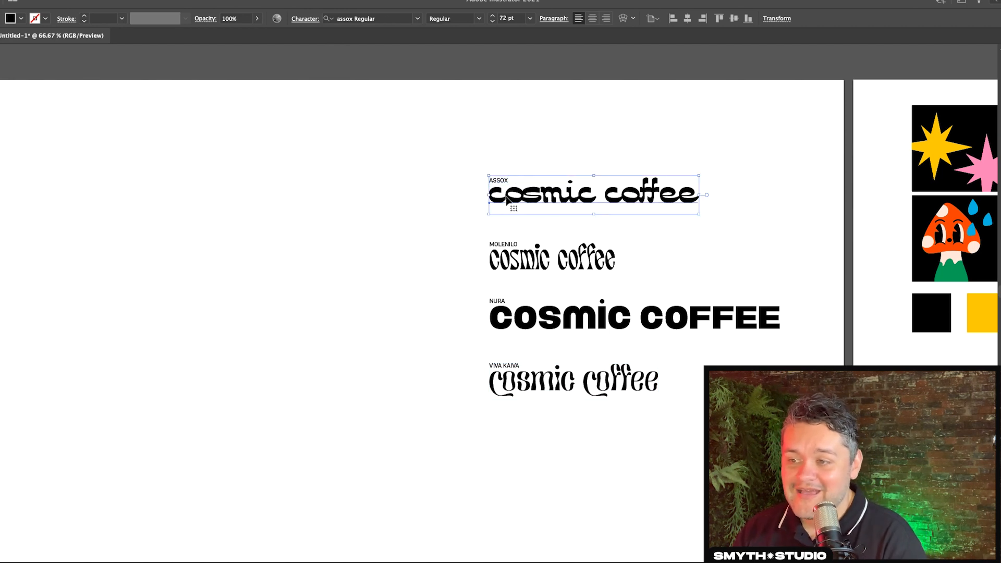
click(537, 265)
click(552, 324)
click(583, 385)
click(574, 320)
click(566, 279)
click(570, 324)
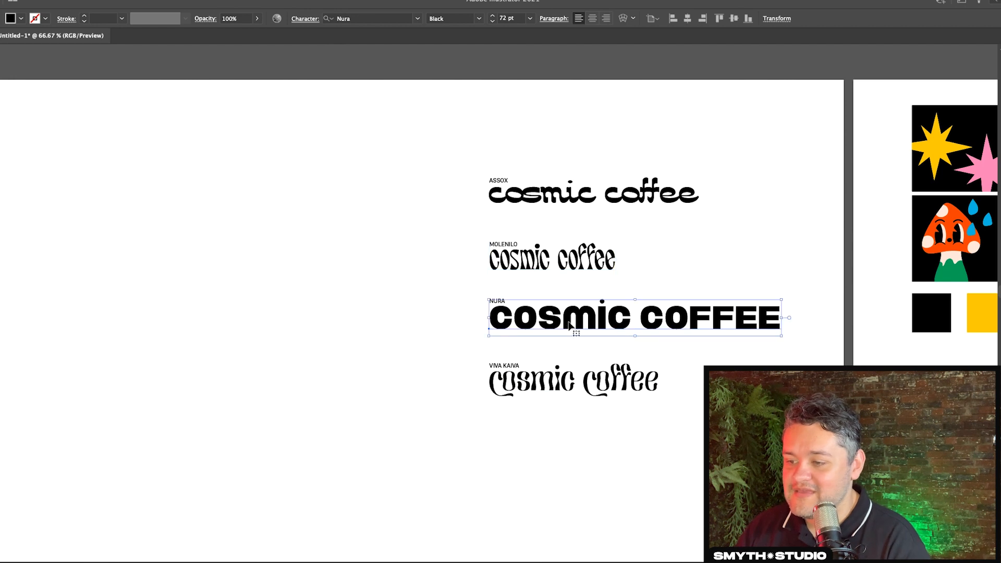
click(574, 380)
click(615, 317)
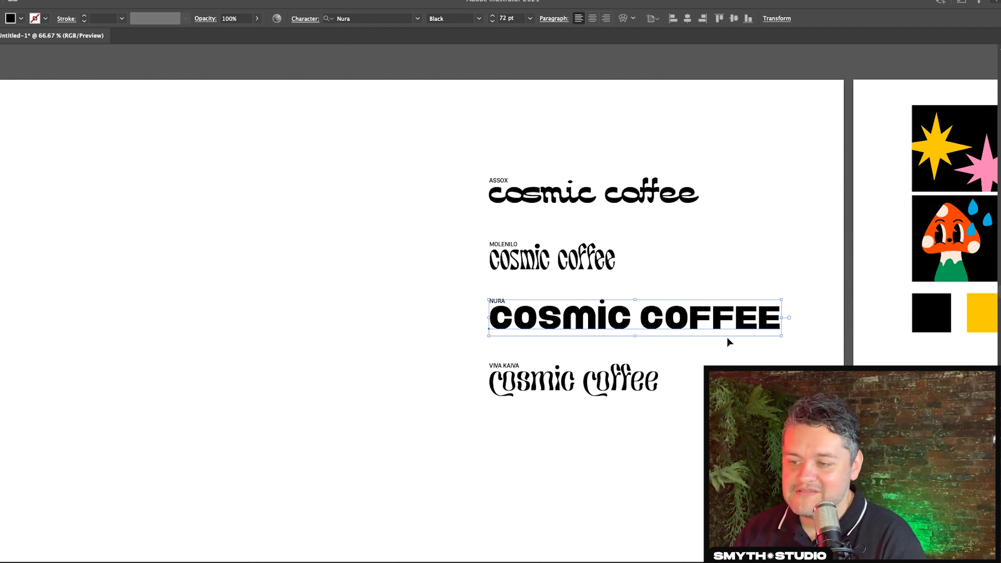
click(717, 355)
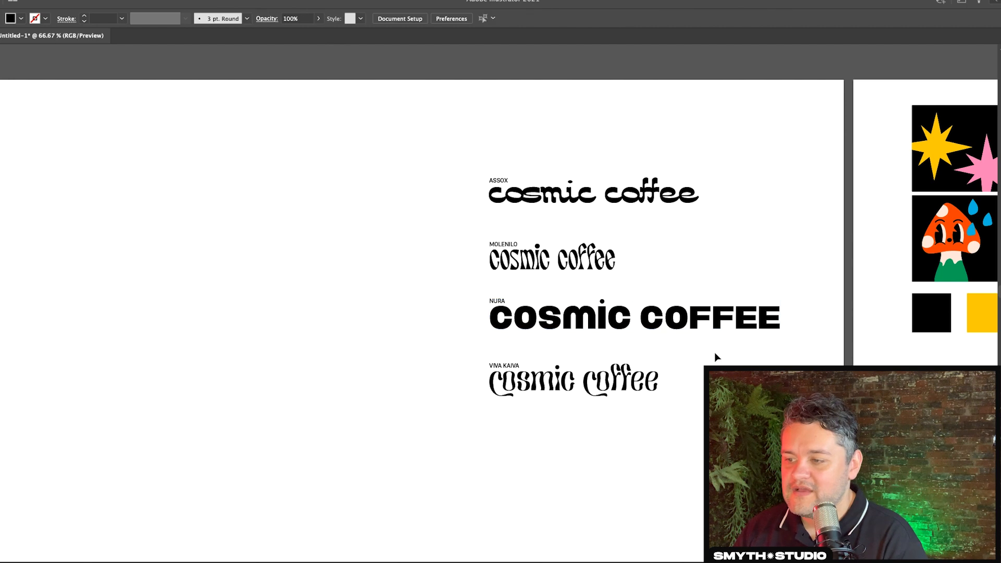
click(600, 266)
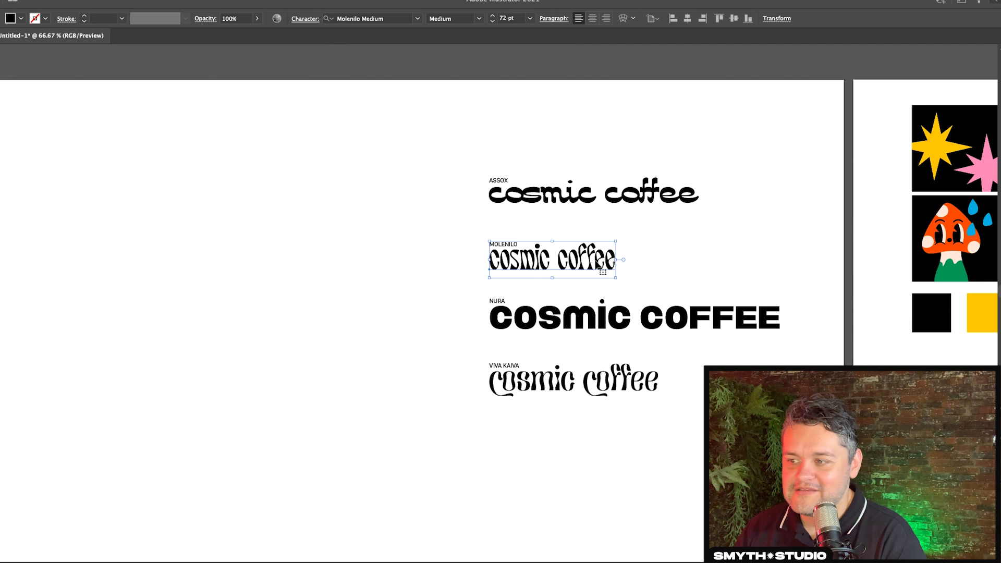
click(720, 273)
click(528, 268)
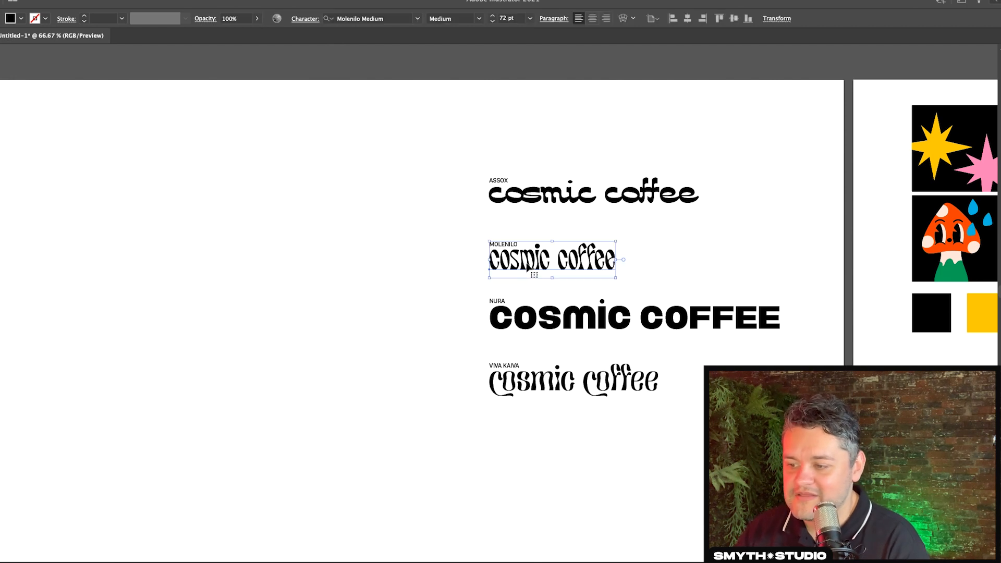
click(558, 380)
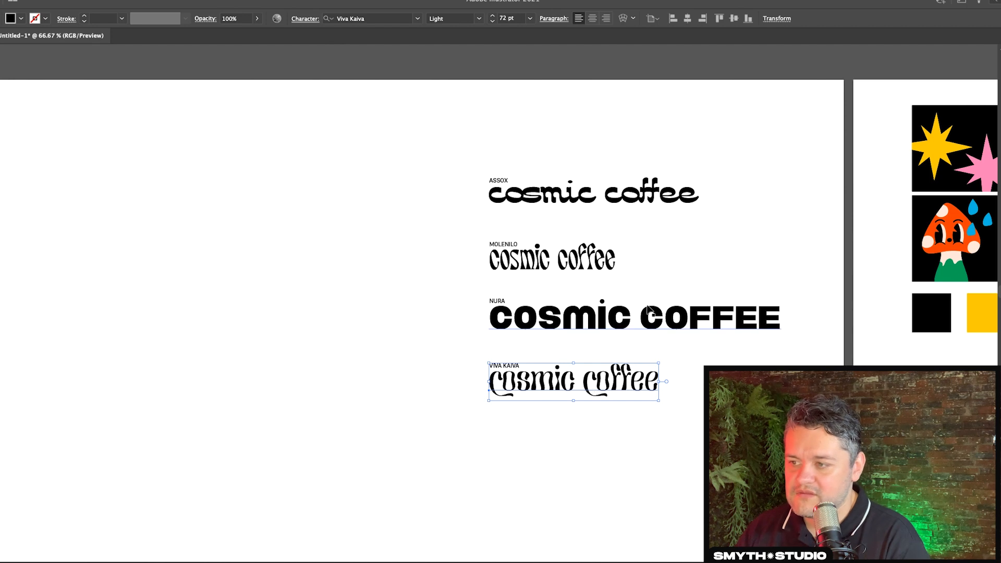
click(584, 192)
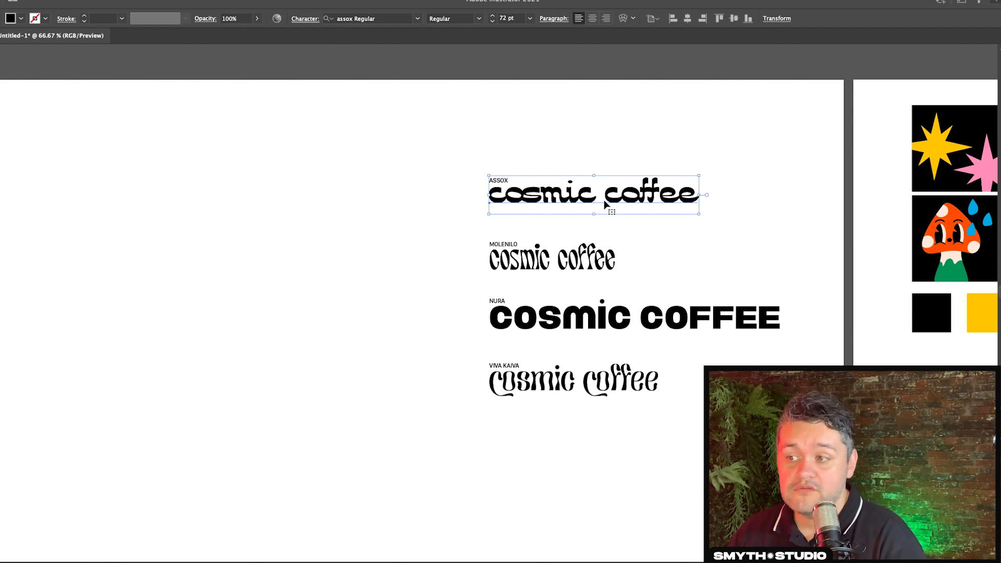
- Delete the Viva Kaiva sample together with its font label
click(635, 230)
drag(710, 357, 326, 435)
key(Delete)
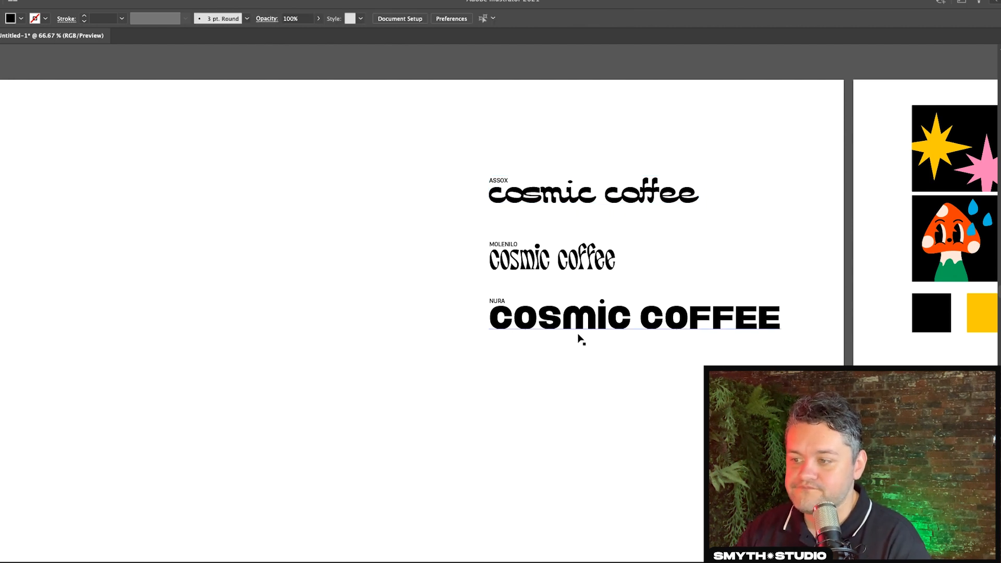
- Place unlabelled copies of the three remaining wordmarks on the empty left half of the artboard and capitalise the i in the Nura copy
drag(749, 369, 378, 155)
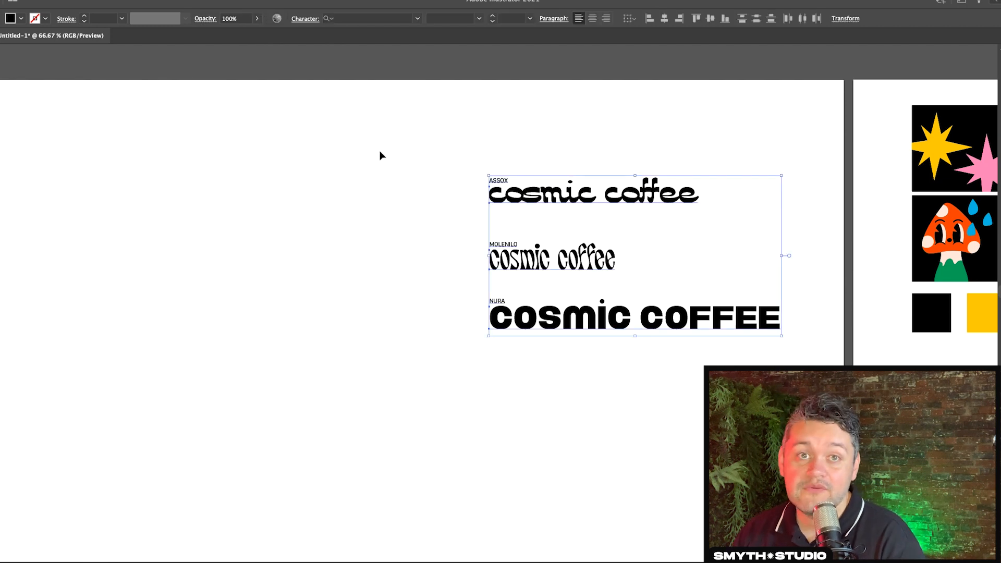
click(418, 150)
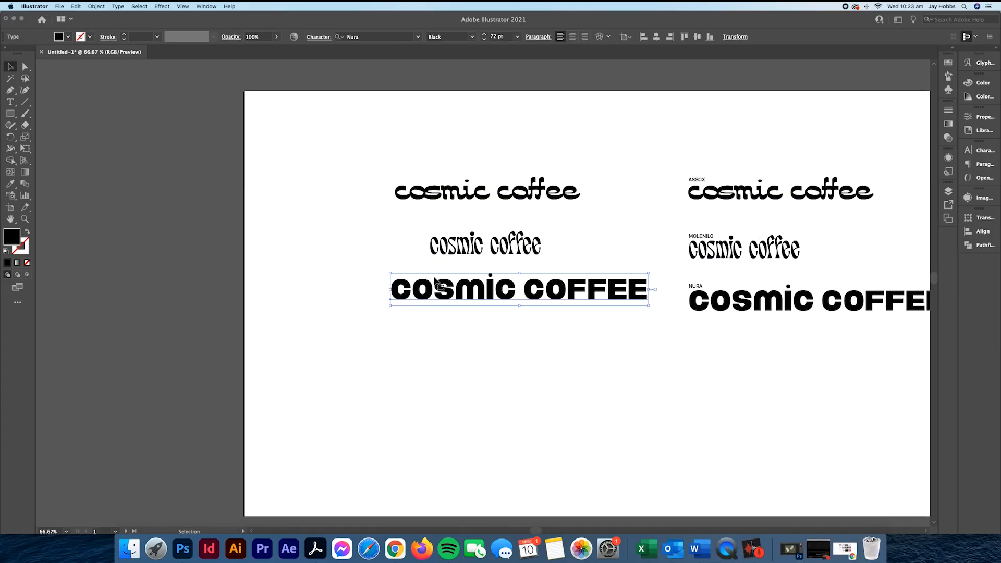
scroll(436, 281, left, 3)
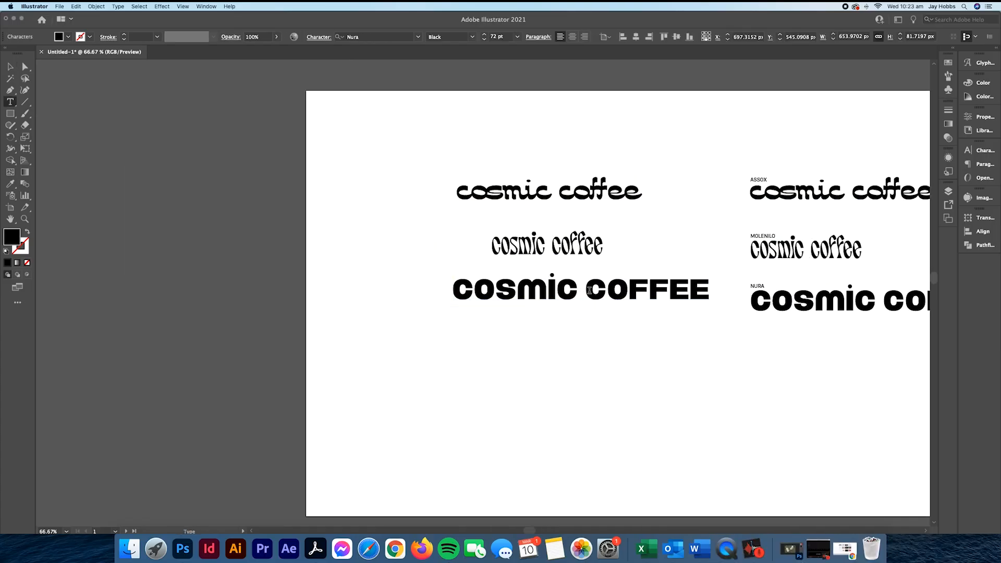
drag(557, 292, 549, 277)
scroll(664, 239, left, 3)
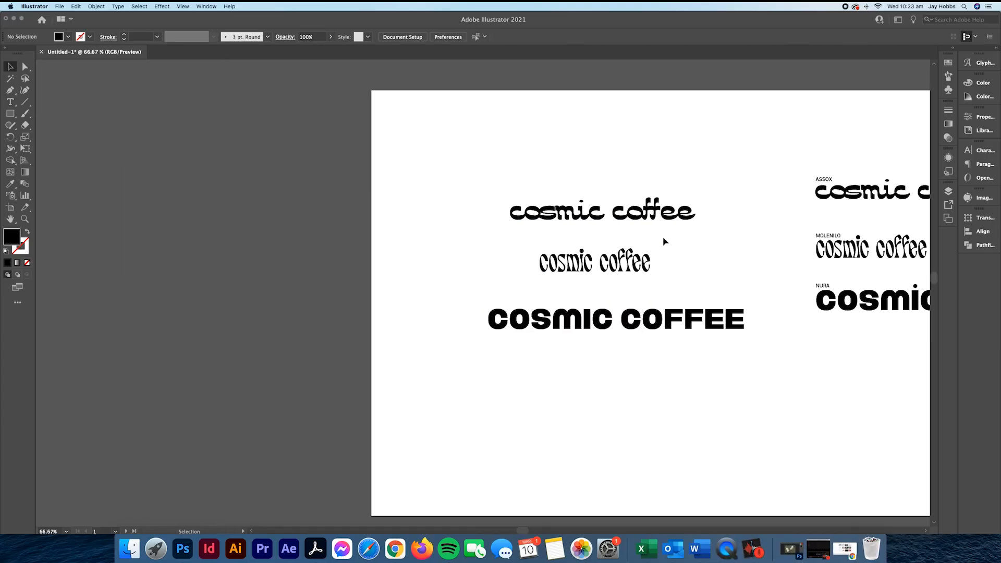
- Enlarge the copied Assox wordmark to about 91 pt and keep a duplicate on the pasteboard beside the artboard
scroll(664, 239, up, 1)
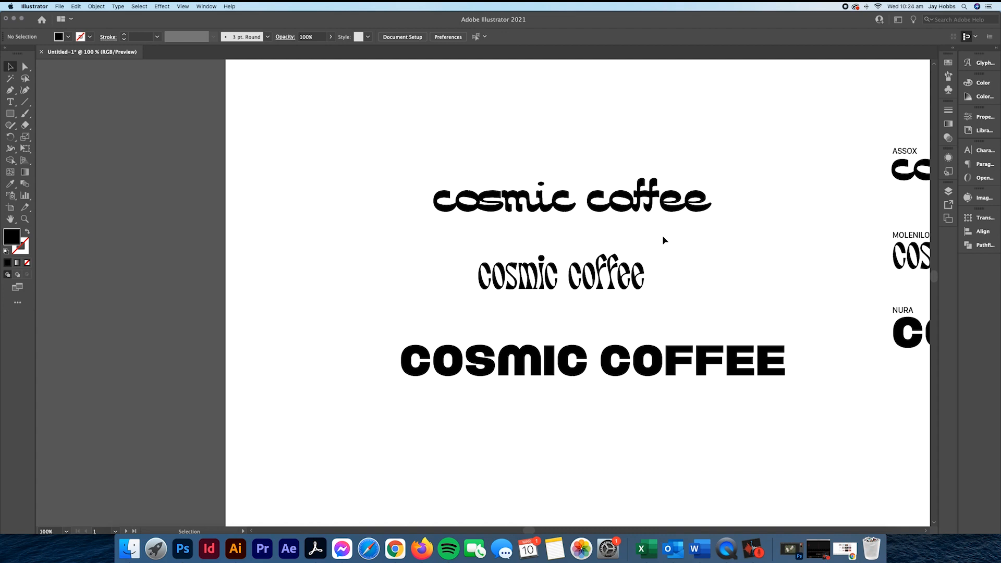
click(699, 206)
drag(710, 229, 746, 233)
right_click(692, 196)
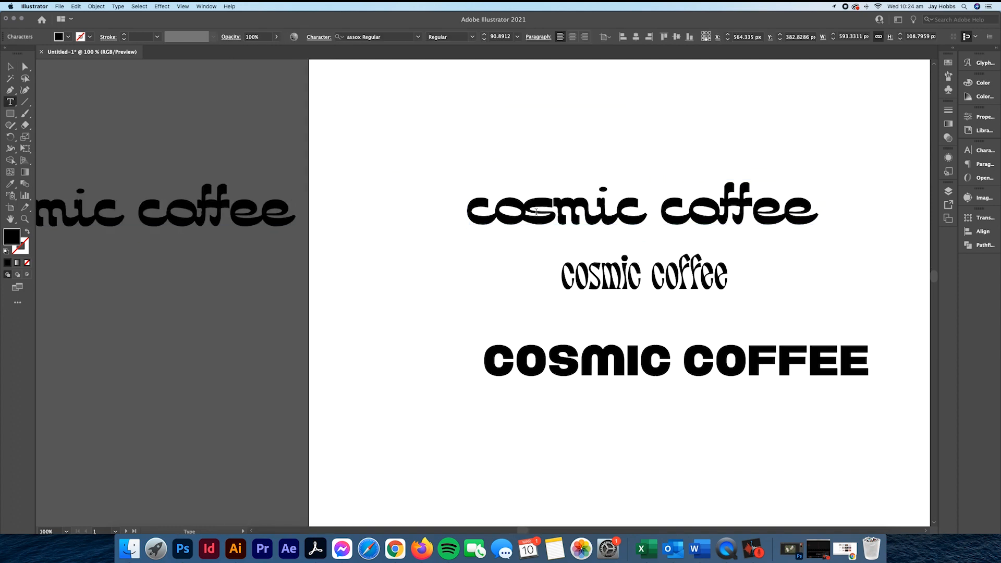
- Set the tracking of the enlarged Assox wordmark to -10
key(Escape)
click(318, 36)
click(324, 95)
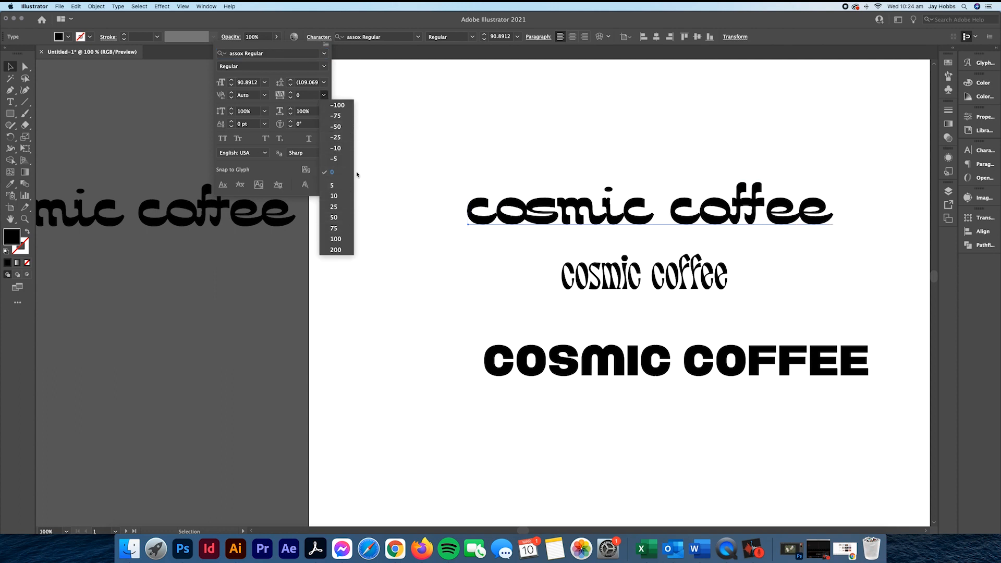
click(336, 148)
key(Escape)
click(506, 237)
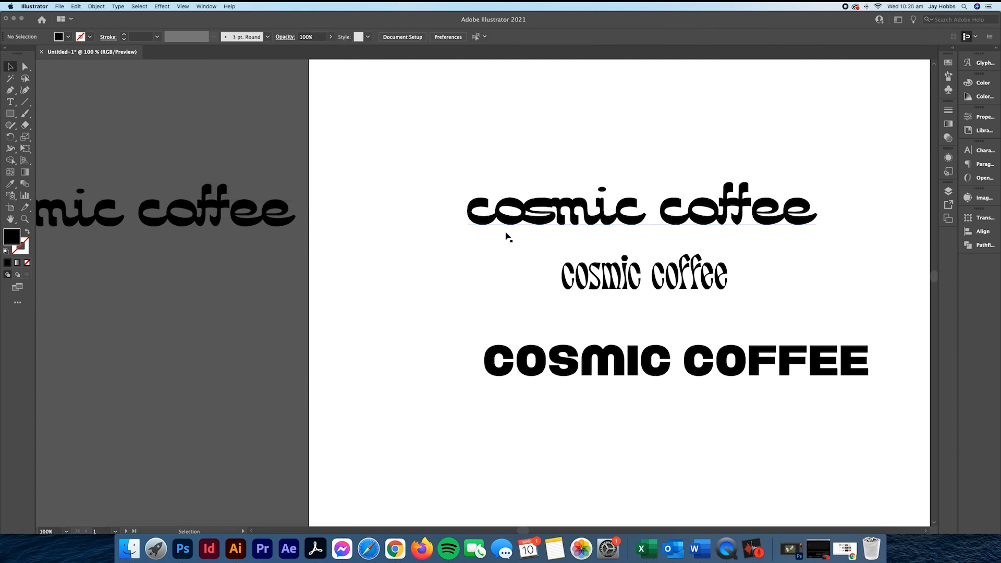
- Split the Assox wordmark into two separate words and place "cosmic" above "coffee"
double_click(659, 206)
mouse_move(660, 206)
mouse_down()
mouse_move(817, 206)
mouse_move(659, 204)
mouse_up()
right_click(659, 204)
click(642, 271)
drag(581, 208, 763, 138)
right_click(696, 271)
key(Escape)
drag(510, 177, 655, 269)
- Stack the Nura wordmark as COSMIC tightly above COFFEE near the artboard's upper left, keeping a one-line copy on the pasteboard
click(861, 369)
alt+shift+drag(721, 364, 721, 407)
right_click(722, 407)
click(760, 432)
right_click(748, 402)
click(767, 452)
drag(881, 438, 500, 437)
drag(600, 361, 63, 318)
drag(469, 378, 514, 202)
- Keep a copy of the Molenilo wordmark on the pasteboard and retype the original's first word as "COSMIC"
click(643, 268)
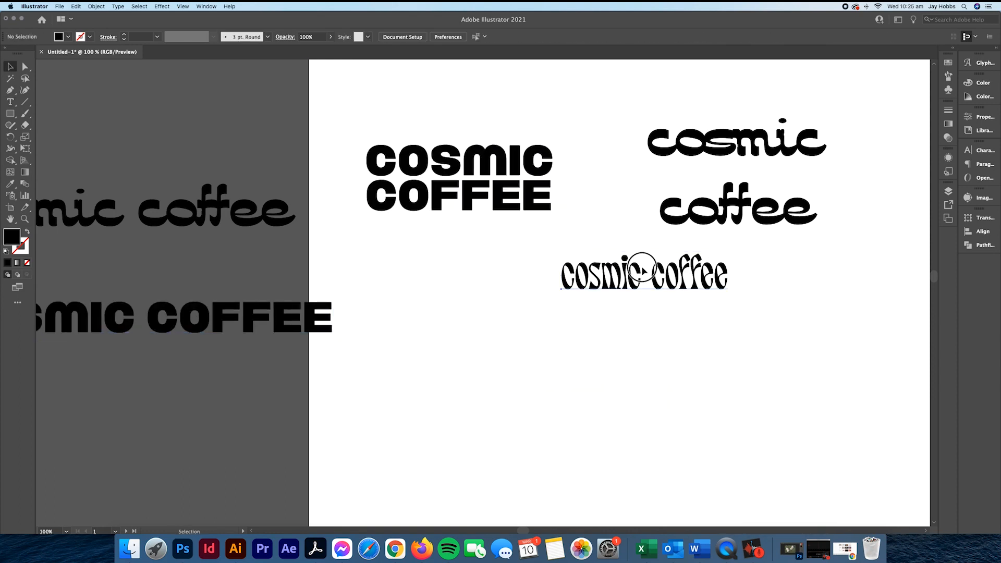
alt+drag(643, 268, 475, 270)
double_click(641, 276)
text(COSMIC)
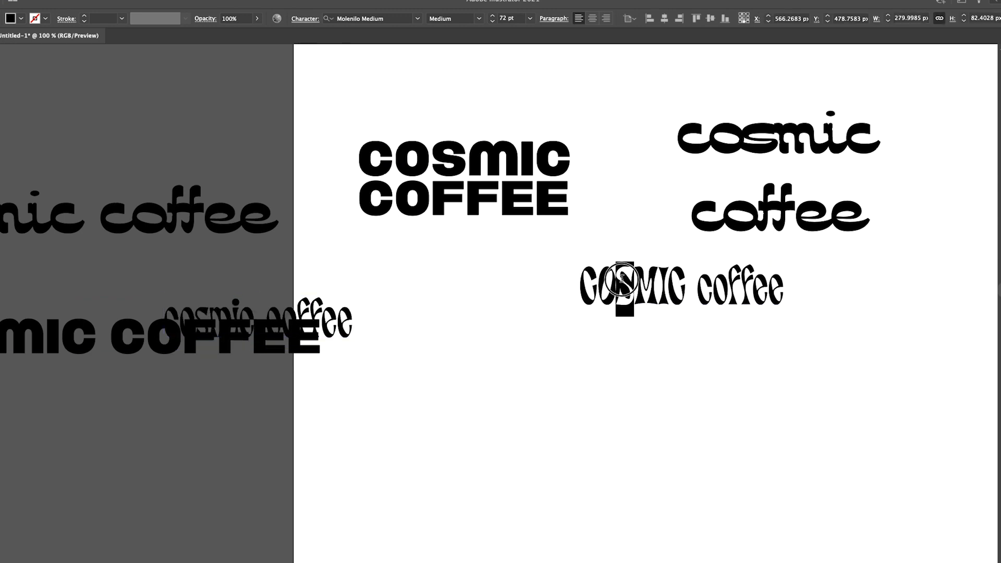
- Break the Molenilo wordmark so "coffee" sits on a second line, and centre-align the text
click(699, 284)
key(Return)
key(Escape)
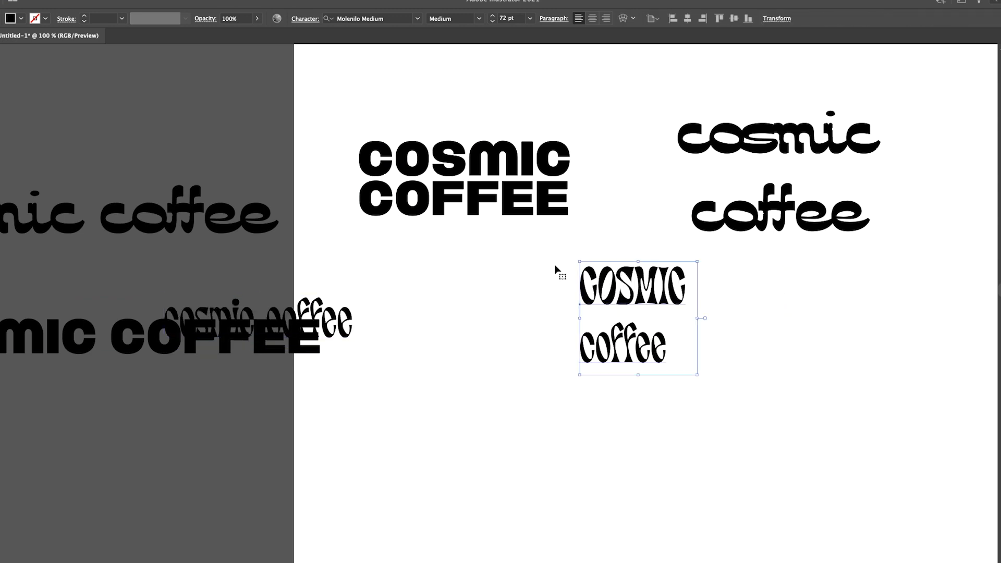
click(593, 18)
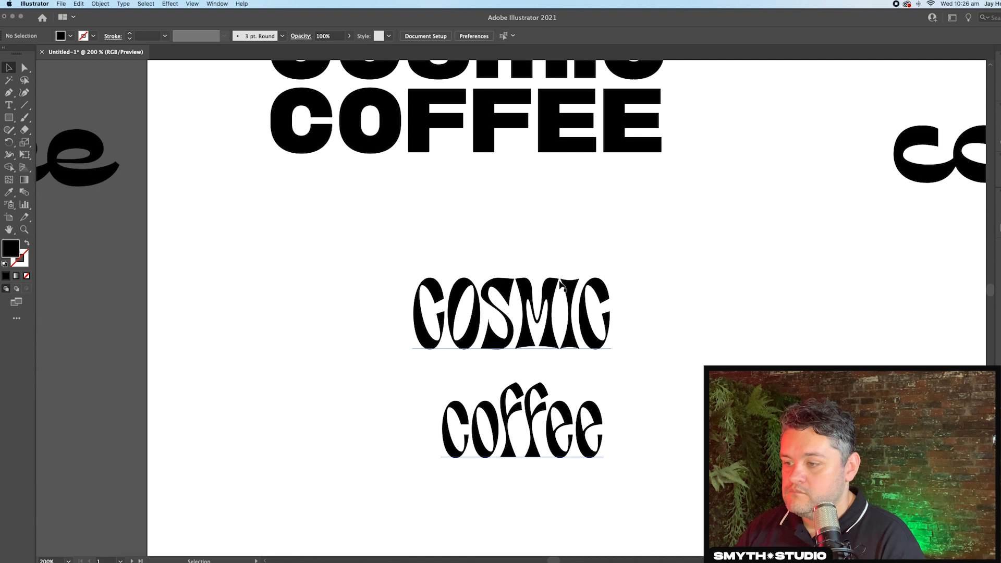
- Tighten the leading of the Molenilo wordmark so "coffee" sits close beneath "COSMIC"
scroll(559, 282, down, 3)
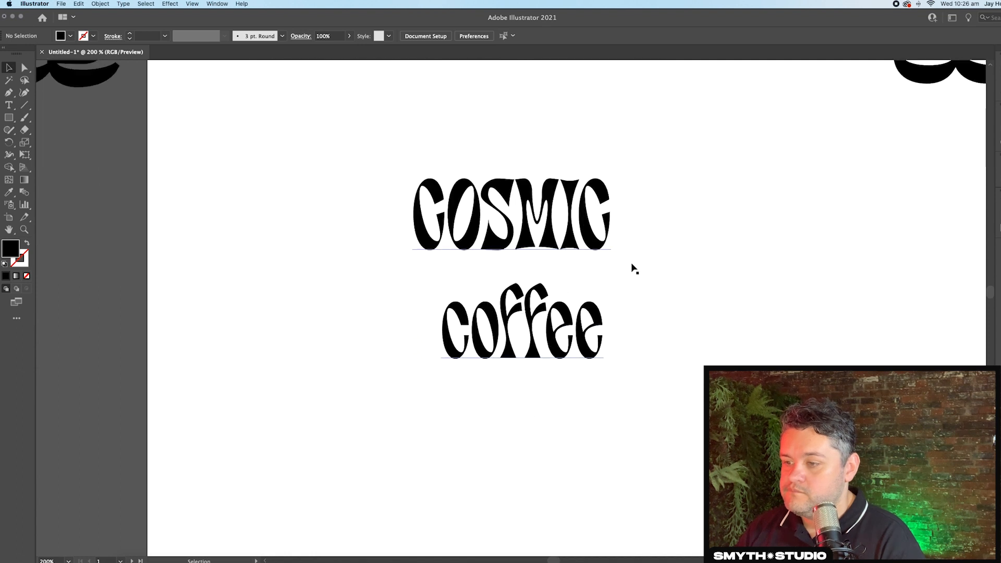
scroll(631, 265, up, 3)
scroll(571, 226, down, 2)
scroll(571, 225, up, 1)
scroll(573, 228, up, 1)
drag(558, 216, 616, 242)
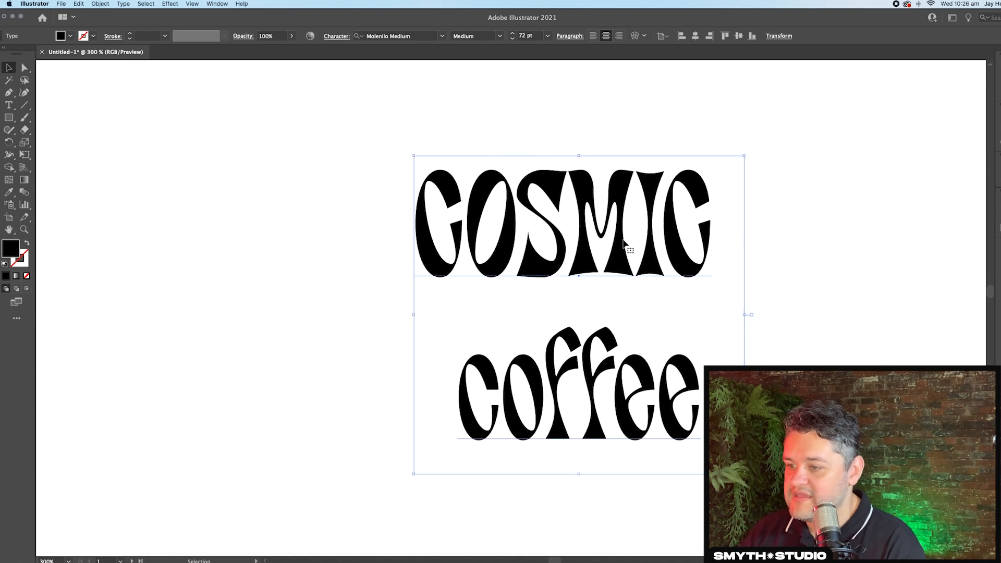
key(t)
drag(689, 375, 370, 346)
key(alt+Up)
key(alt+Up)
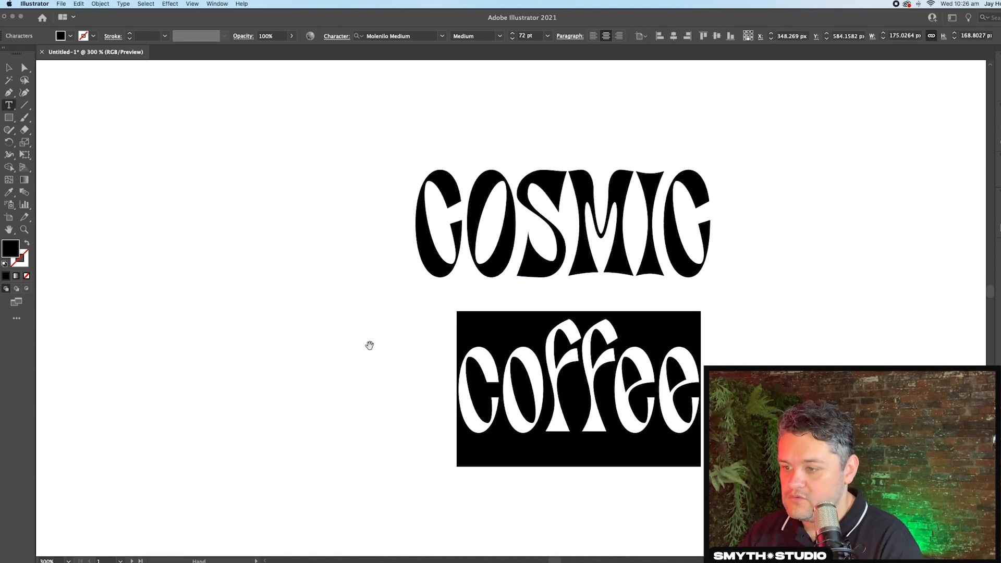
key(alt+Up)
key(alt+Up)
key(alt+Up)
key(alt+Up)
key(alt+Up)
key(alt+Up)
click(603, 303)
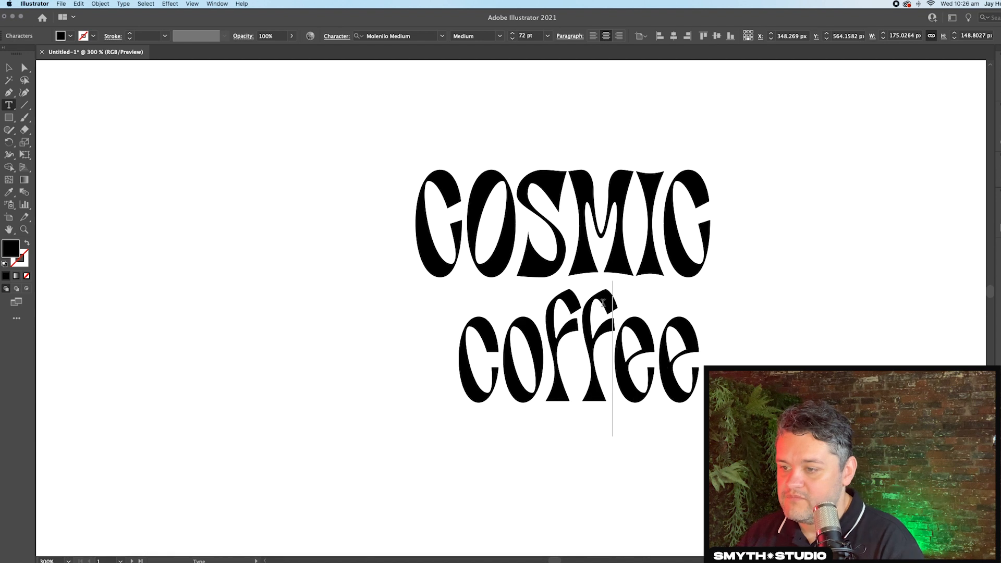
- Arch the word COSMIC over "coffee" by lowering its first C, O, I and last C with the Touch Type tool
drag(507, 231, 416, 225)
click(520, 233)
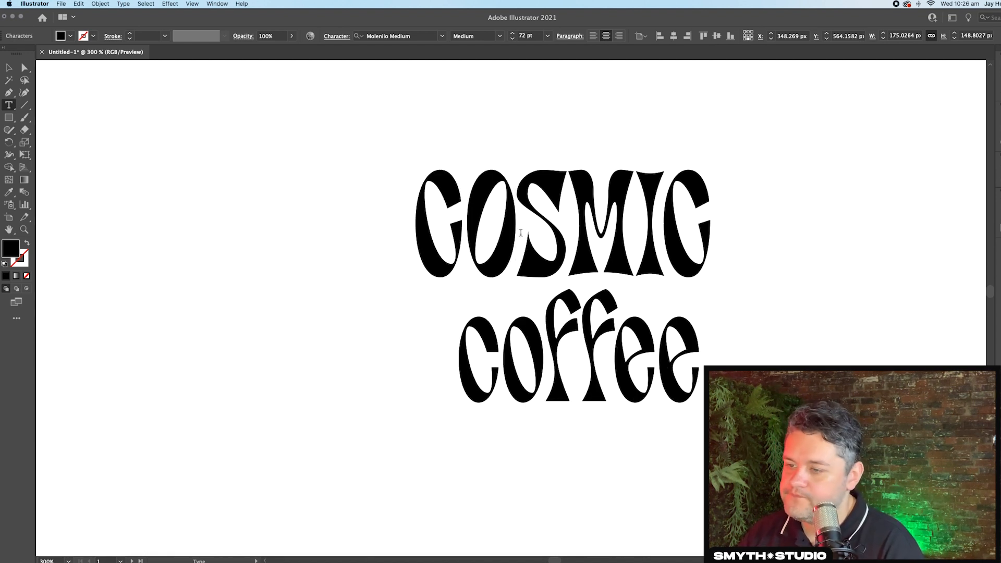
click(8, 68)
click(9, 107)
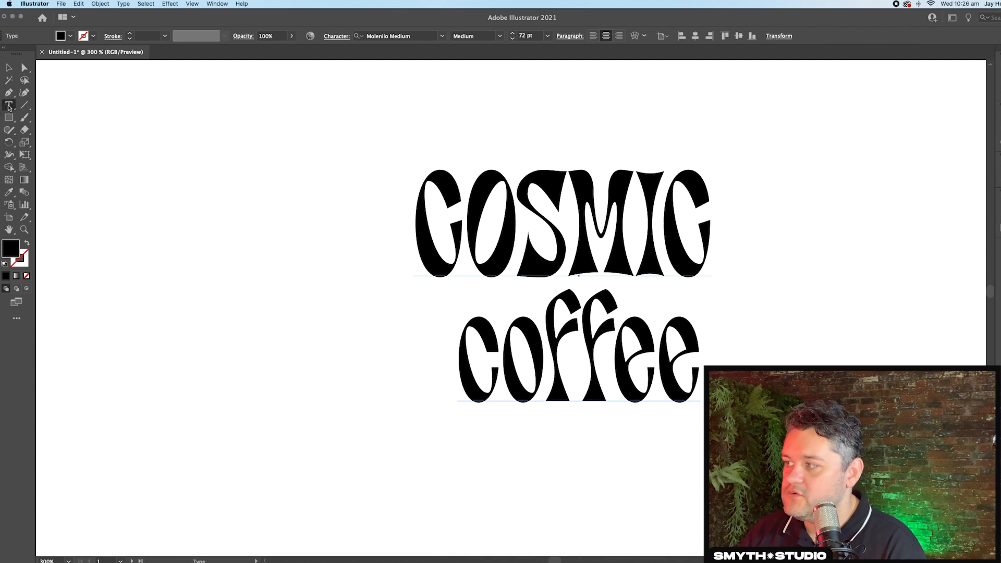
click(9, 106)
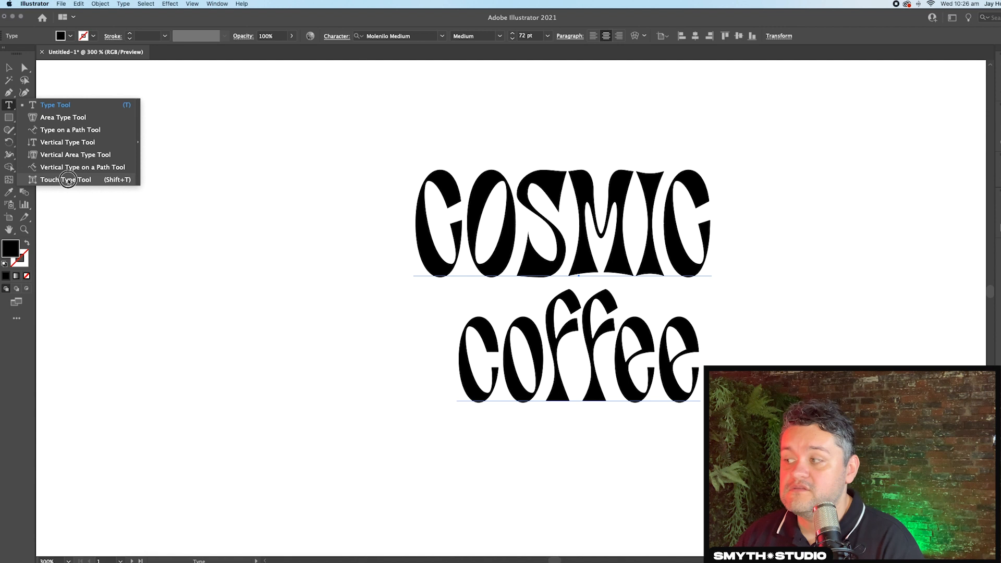
click(68, 180)
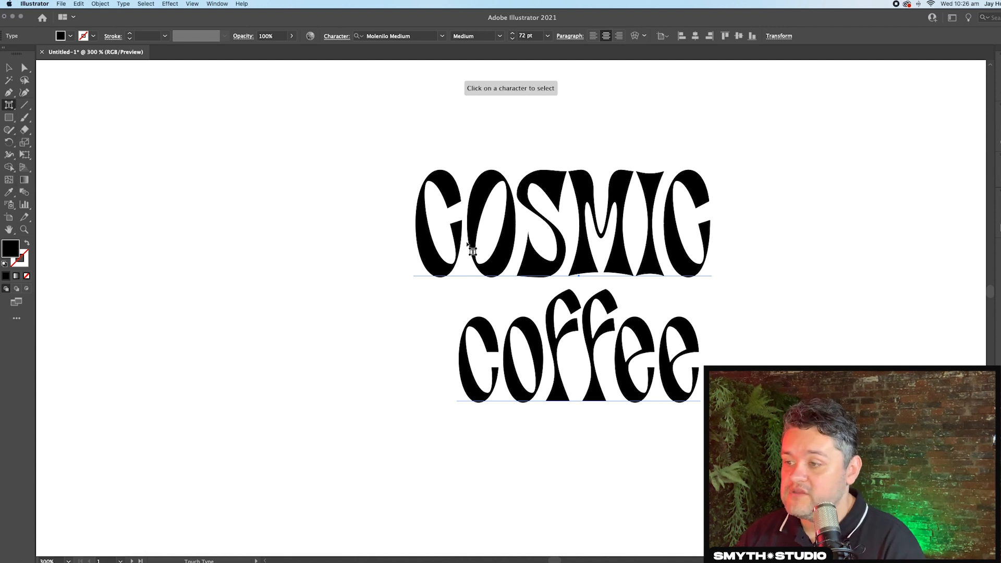
click(428, 238)
drag(427, 239, 427, 266)
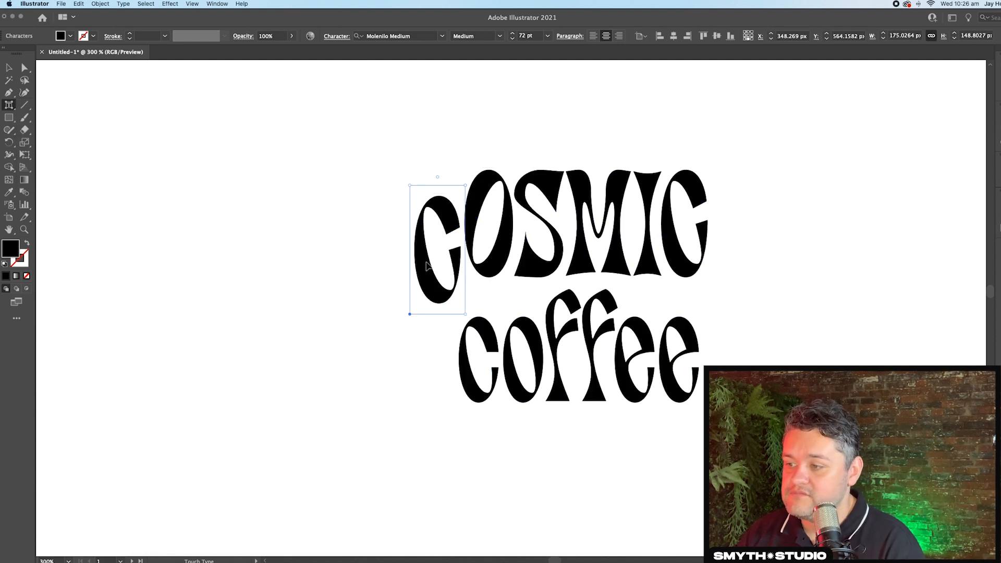
drag(490, 279, 493, 293)
drag(650, 273, 691, 292)
scroll(765, 280, left, 2)
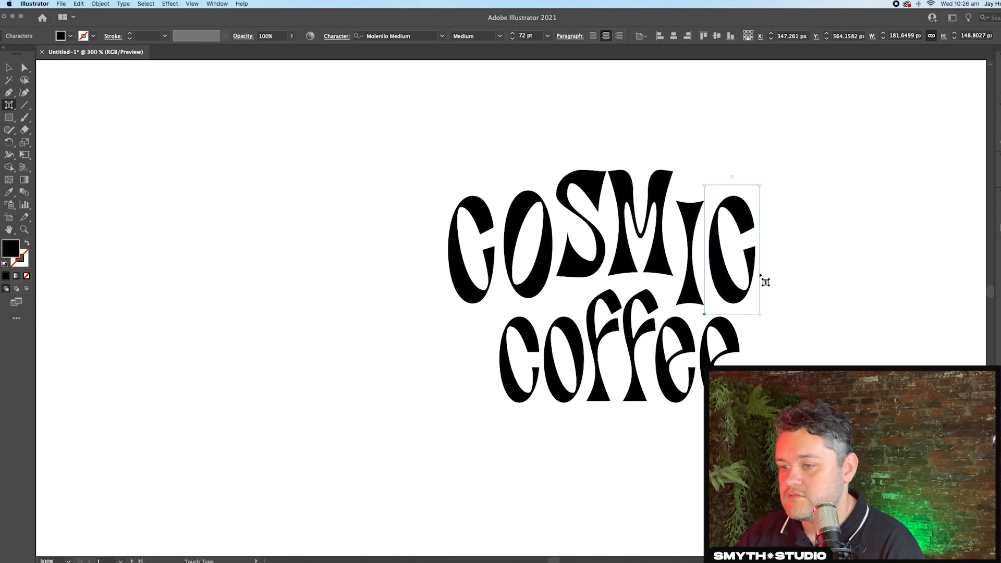
- Refine the arch of COSMIC by lowering both outer C letters slightly further
click(528, 266)
click(586, 249)
click(634, 247)
drag(471, 272, 498, 266)
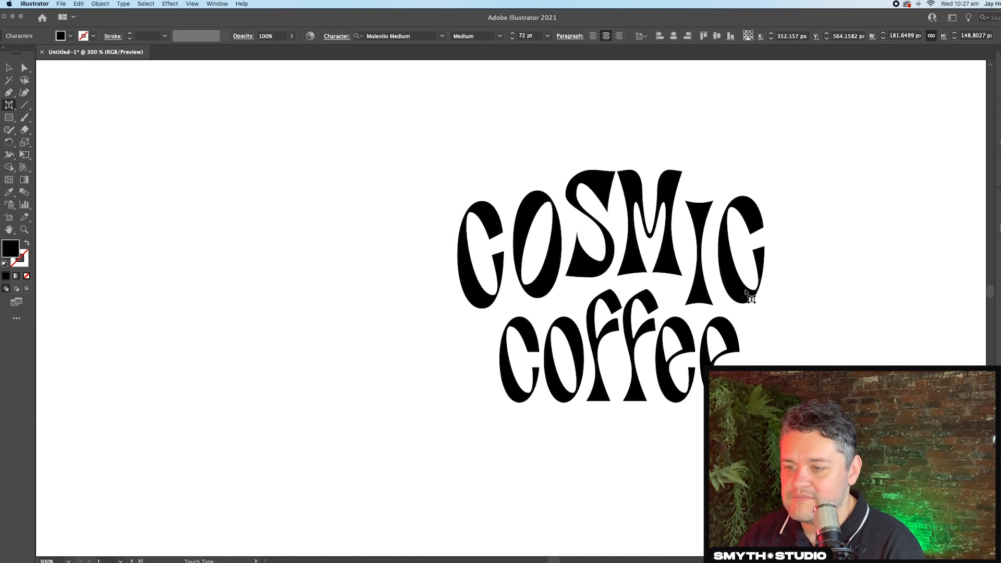
drag(720, 234, 722, 250)
key(Escape)
- Compare the stacked Nura, Molenilo and Assox wordmark options with their one-line versions
scroll(699, 197, right, 5)
click(485, 191)
drag(486, 191, 619, 253)
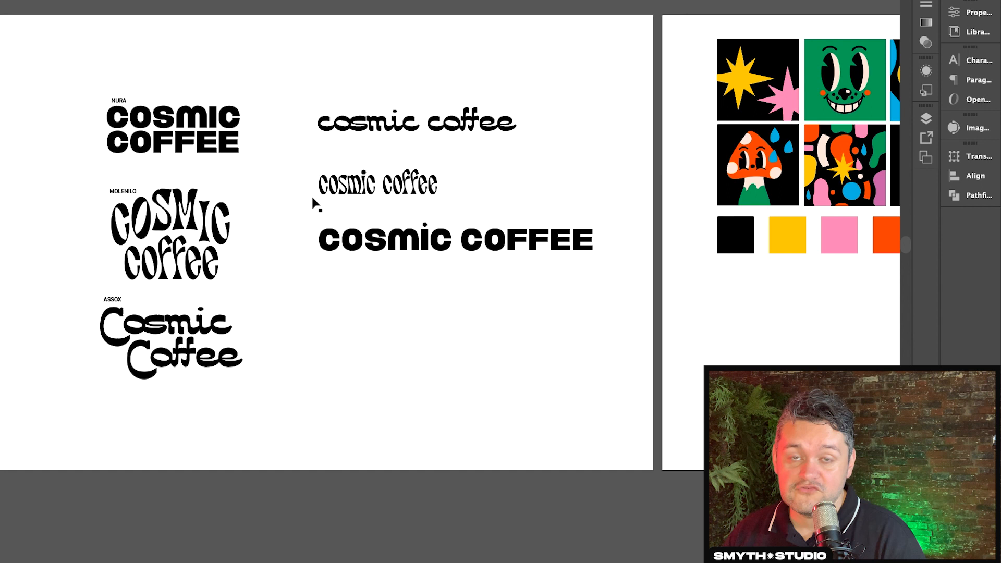
scroll(313, 203, left, 5)
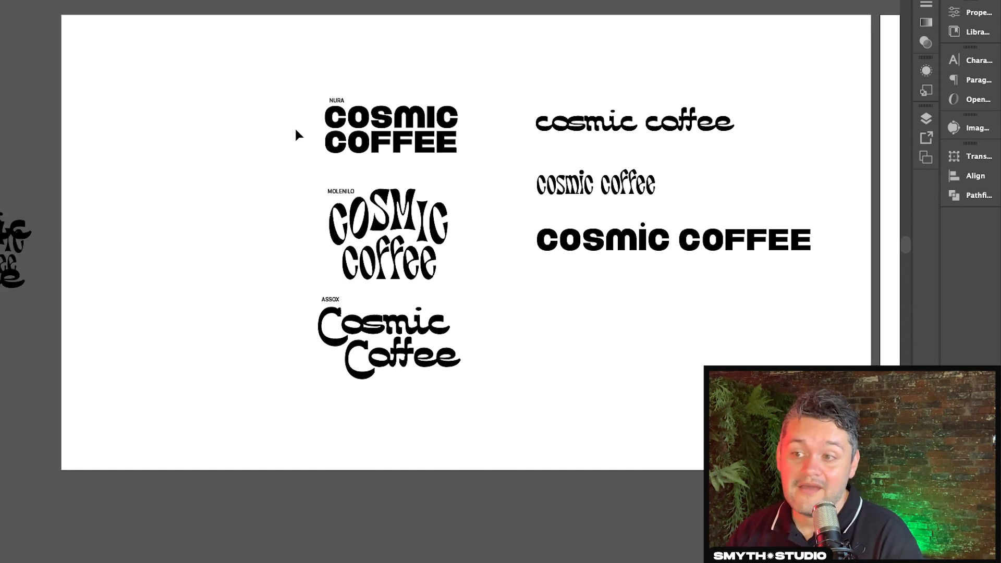
drag(214, 60, 665, 408)
click(520, 335)
drag(495, 385, 332, 116)
click(266, 97)
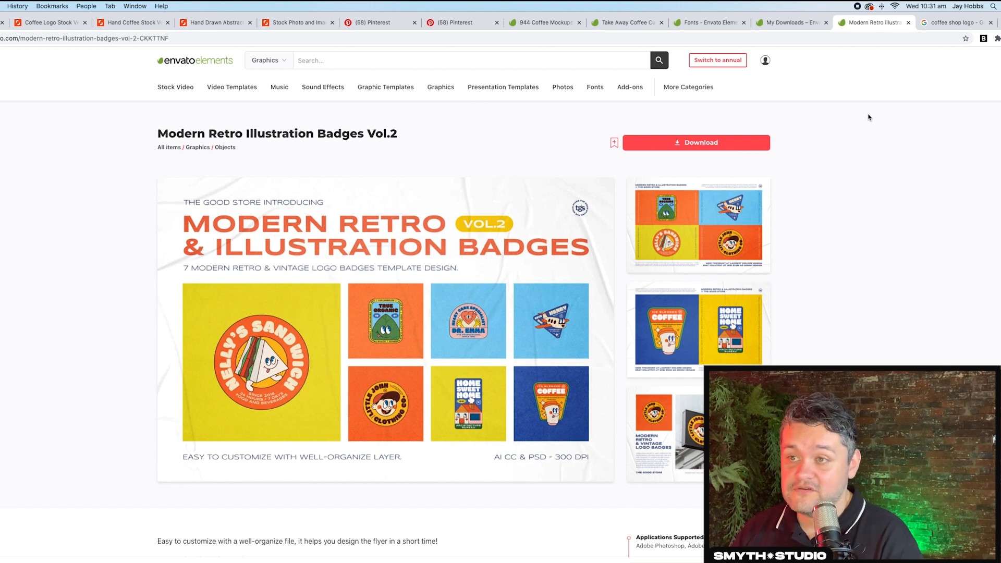
- Examine the Modern Retro Illustration Badges Vol.2 pack on Envato Elements and the coffee-cup badge artwork in Illustrator
scroll(868, 117, down, 5)
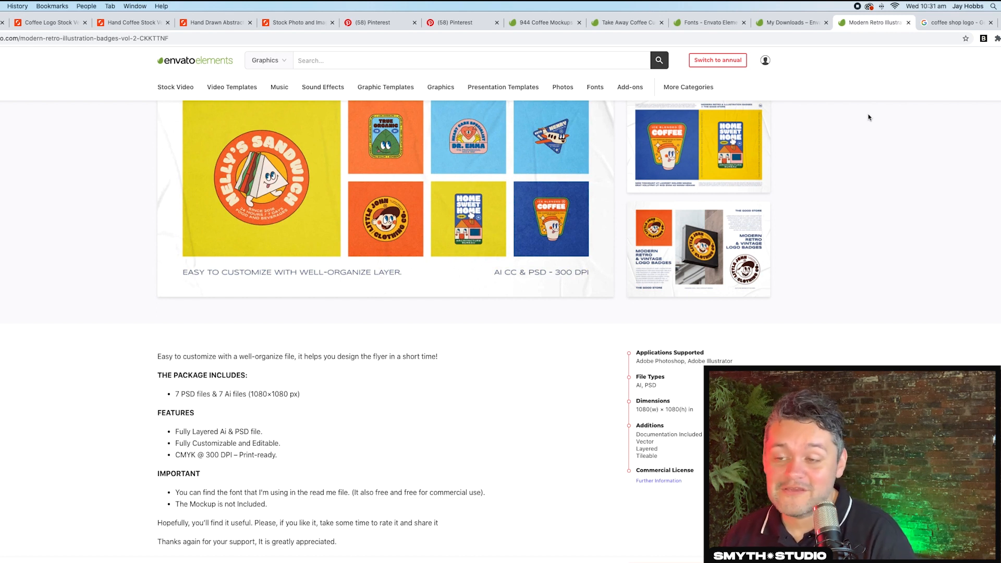
scroll(869, 117, up, 5)
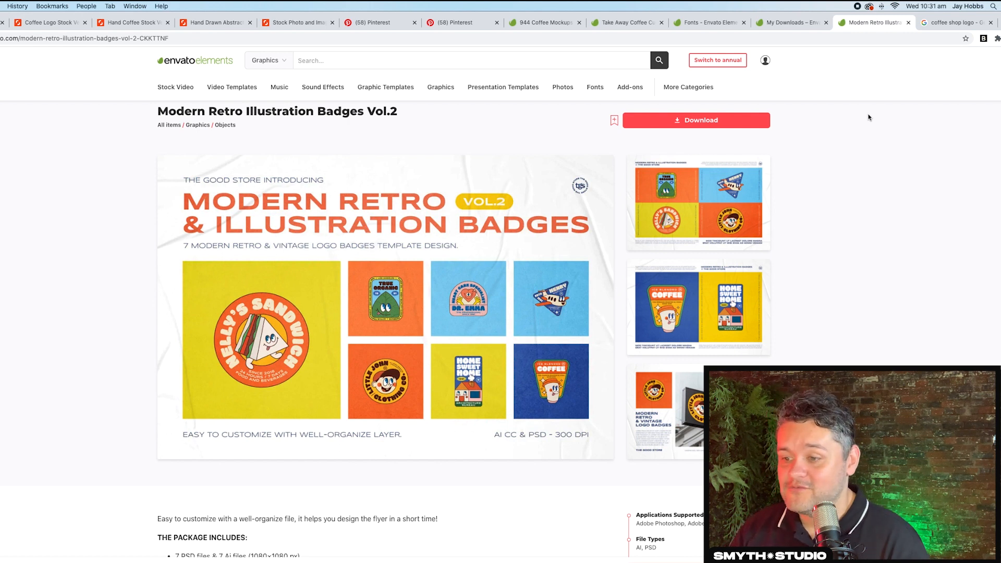
click(570, 370)
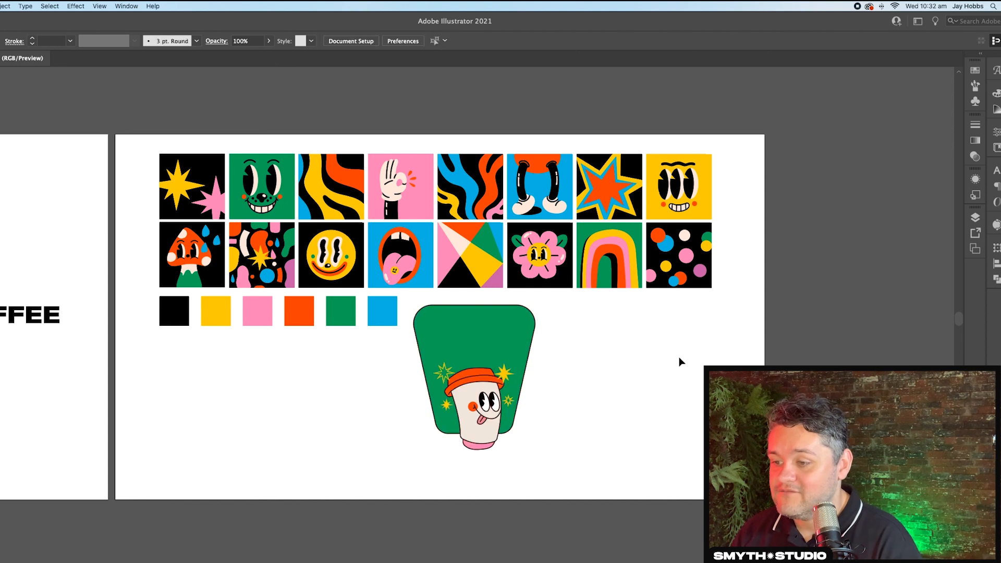
scroll(679, 357, left, 3)
scroll(665, 354, up, 2)
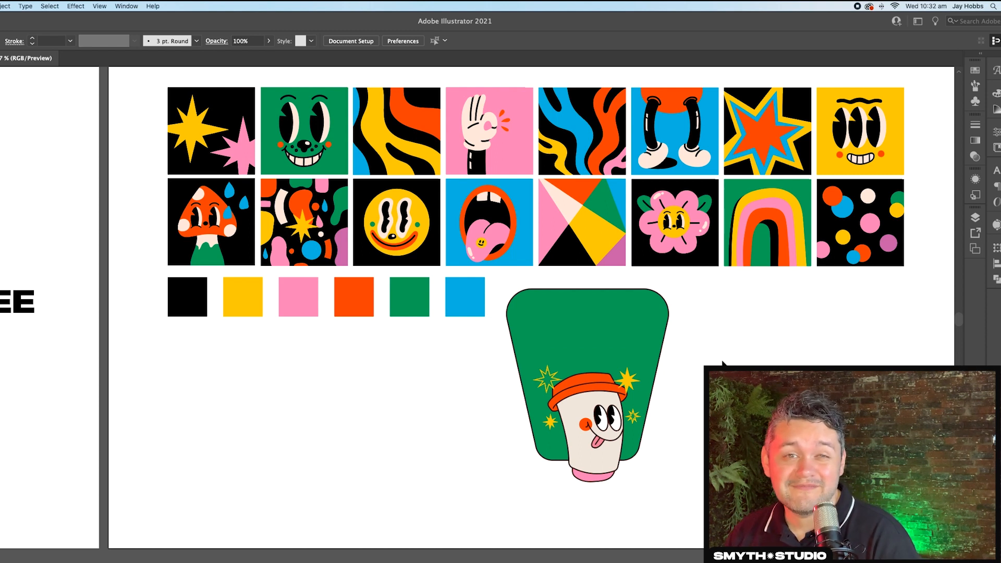
click(590, 383)
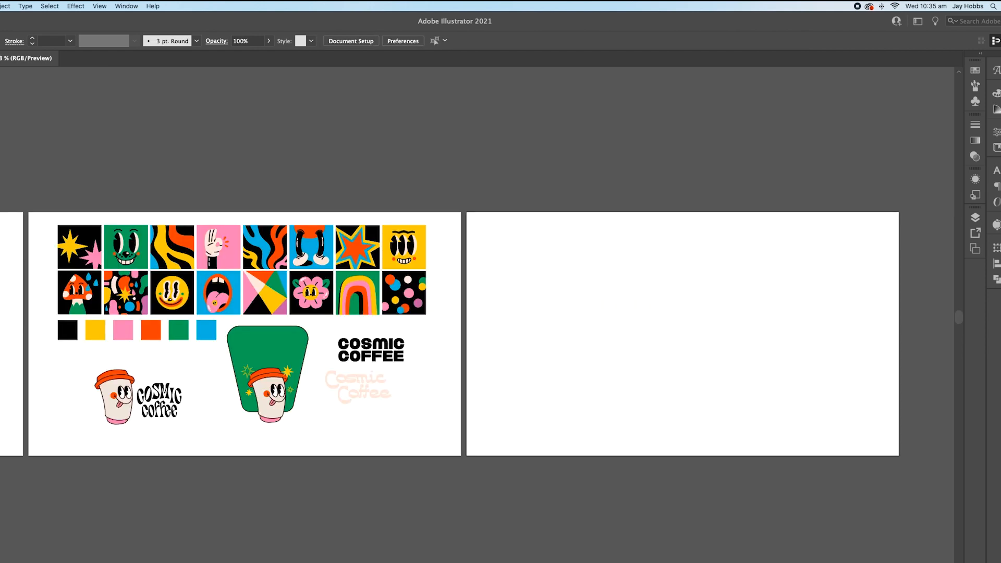
- Cover the blank artboard with a rectangle and fill it with the pink of the hand tile
mouse_move(465, 211)
mouse_down()
mouse_move(791, 432)
mouse_move(900, 456)
mouse_up()
key(i)
click(228, 227)
key(v)
- Copy the hand tile, ungroup it, set its pink background aside and place the enlarged hand at the pink artboard's lower edge
click(212, 232)
key(ctrl+c)
key(ctrl+v)
right_click(530, 170)
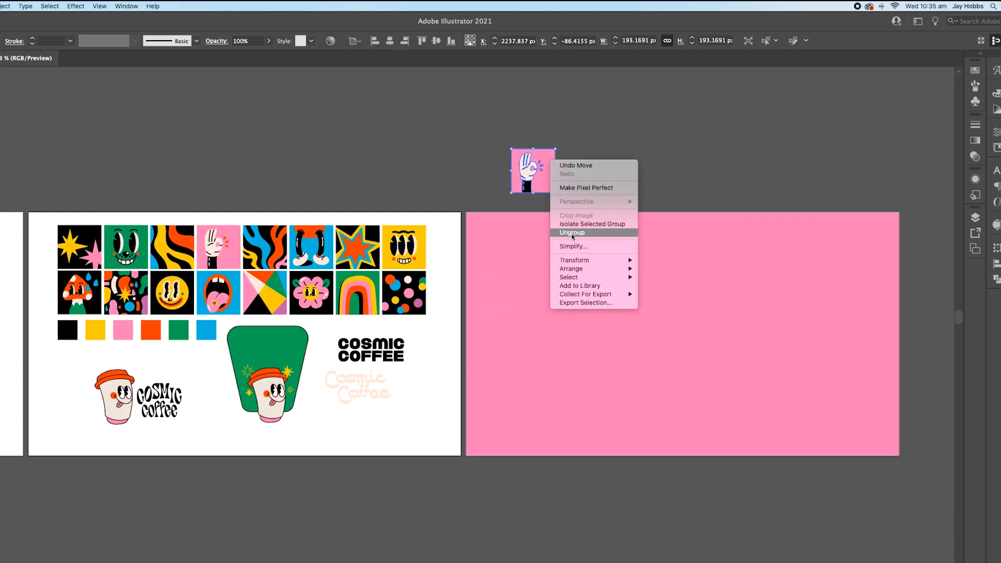
click(571, 217)
drag(530, 170, 381, 146)
drag(550, 191, 610, 303)
drag(563, 224, 576, 381)
- Try the enlarged Nura wordmark beside the hand and set it aside on the pasteboard below
click(371, 350)
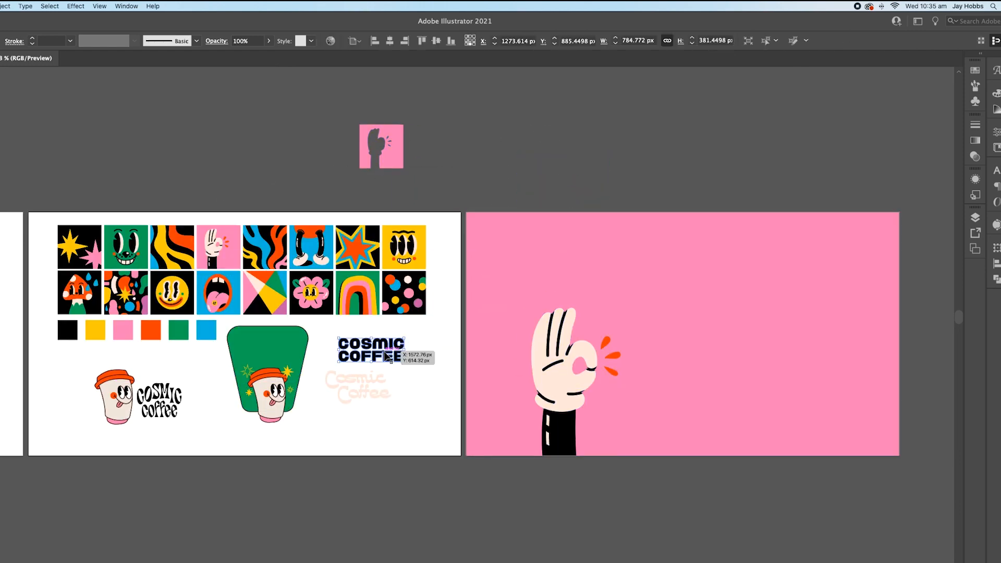
key(ctrl+c)
key(ctrl+v)
right_click(738, 353)
click(861, 463)
mouse_move(749, 362)
mouse_down()
mouse_move(862, 402)
mouse_move(720, 355)
mouse_move(482, 527)
mouse_up()
- Place an enlarged copy of the black Molenilo wordmark beside the hand on the pink artboard
click(156, 399)
key(ctrl+c)
key(ctrl+v)
mouse_move(756, 386)
mouse_down()
mouse_move(811, 409)
mouse_move(781, 401)
mouse_up()
key(ctrl+shift+a)
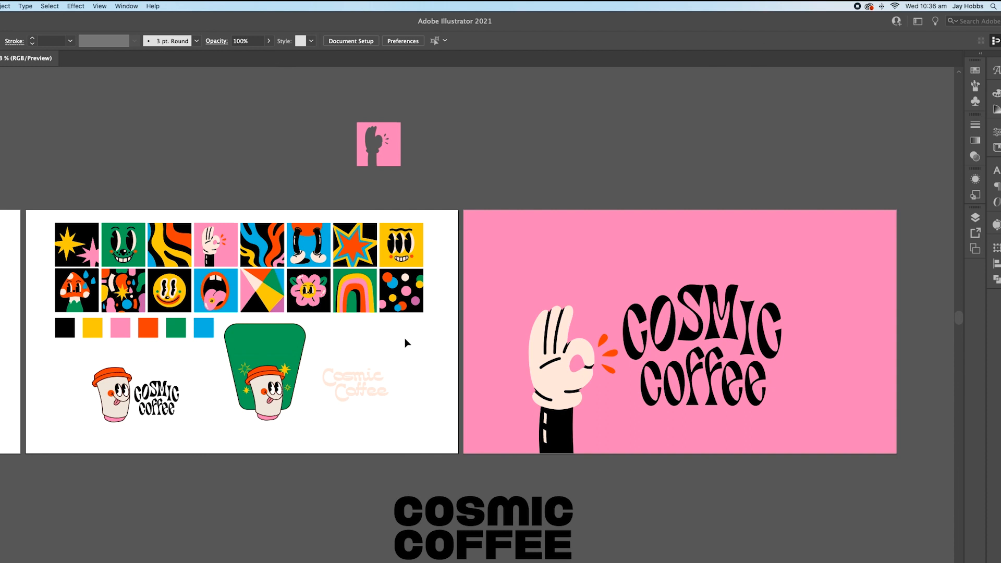
- Round the letter corners of the Molenilo wordmark on the pink artboard to about 7 px
key(ctrl+0)
click(596, 198)
click(89, 268)
scroll(99, 242, left, 5)
scroll(107, 239, right, 4)
click(658, 232)
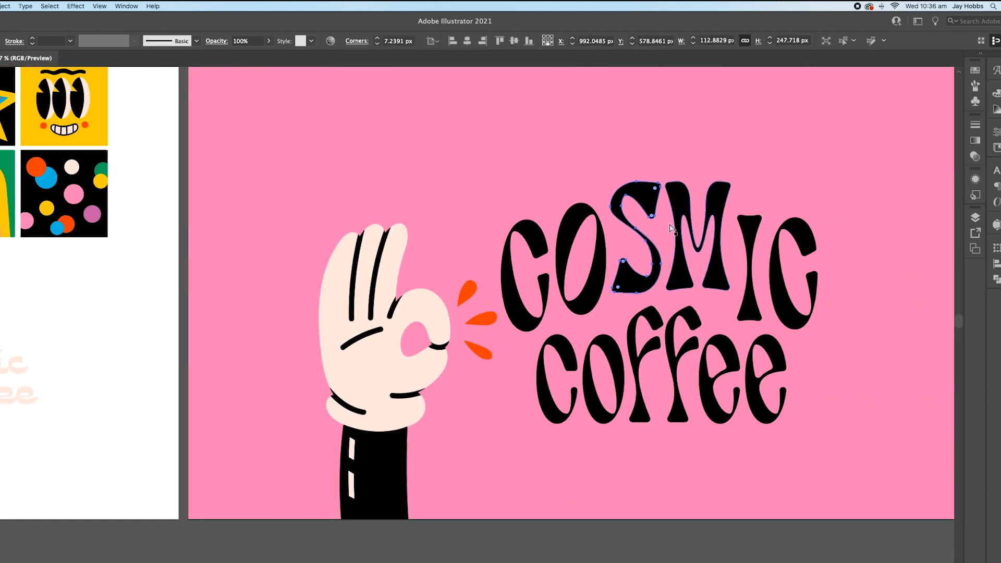
click(132, 156)
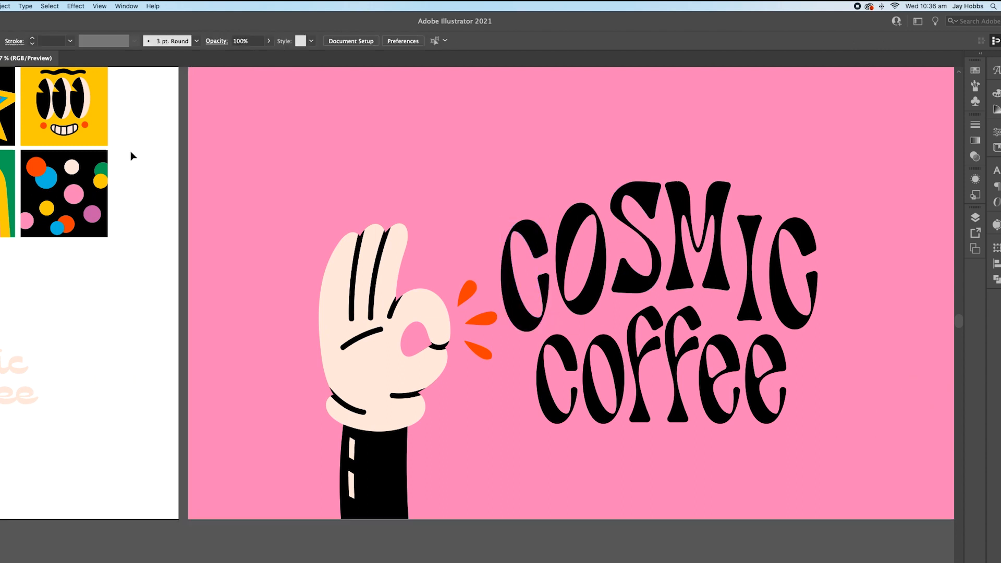
- Place an enlarged copy of the multicoloured wave artwork on the pink artboard, keeping only its orange, yellow and pink waves
key(ctrl+minus)
double_click(132, 155)
mouse_move(549, 251)
mouse_down()
mouse_move(718, 141)
mouse_move(751, 147)
mouse_up()
right_click(737, 197)
click(878, 313)
key(Escape)
right_click(737, 206)
click(862, 318)
key(ctrl+z)
double_click(514, 127)
key(Delete)
key(Escape)
- Move the yellow wave to the pink artboard's left edge and arrange it behind the hand
double_click(594, 339)
drag(579, 357, 410, 333)
key(Escape)
right_click(678, 285)
click(804, 458)
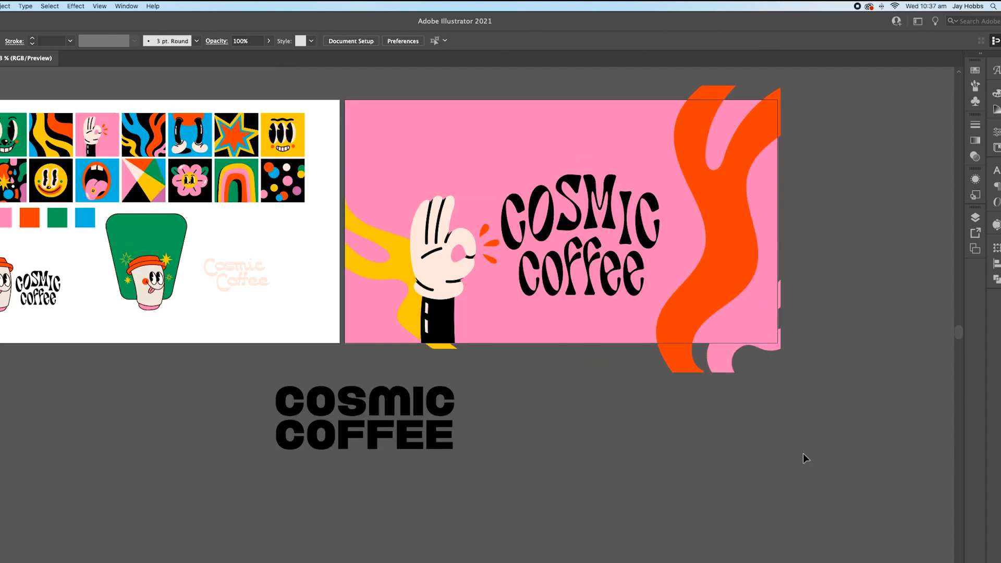
- Recolour the pink wave in the artboard's lower-right corner with the palette's green
double_click(738, 351)
key(i)
click(57, 217)
key(Escape)
- Dot the I of COSMIC with a yellow star from the cup badge and delete the spare Nura wordmark
drag(166, 258, 635, 190)
click(896, 214)
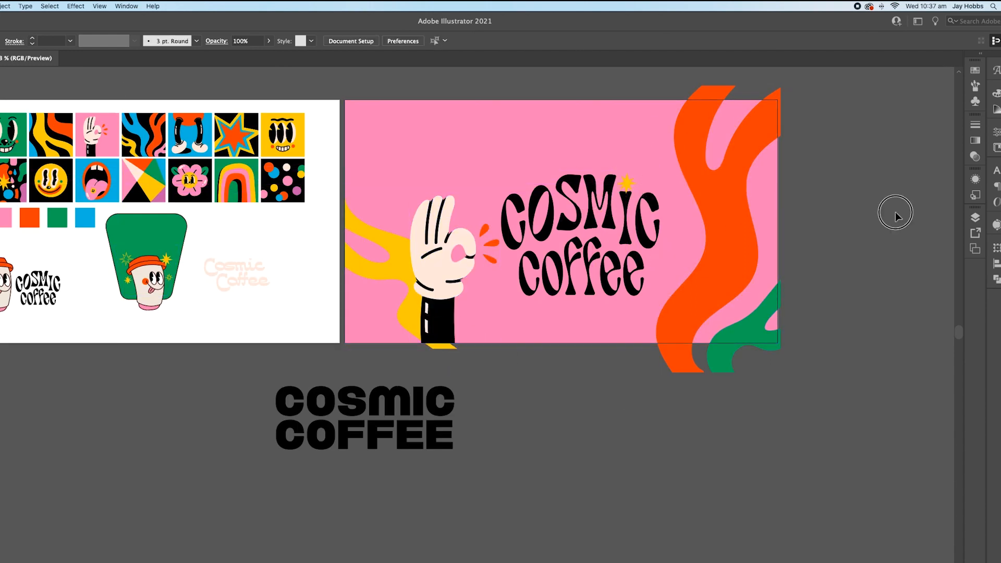
scroll(496, 198, left, 2)
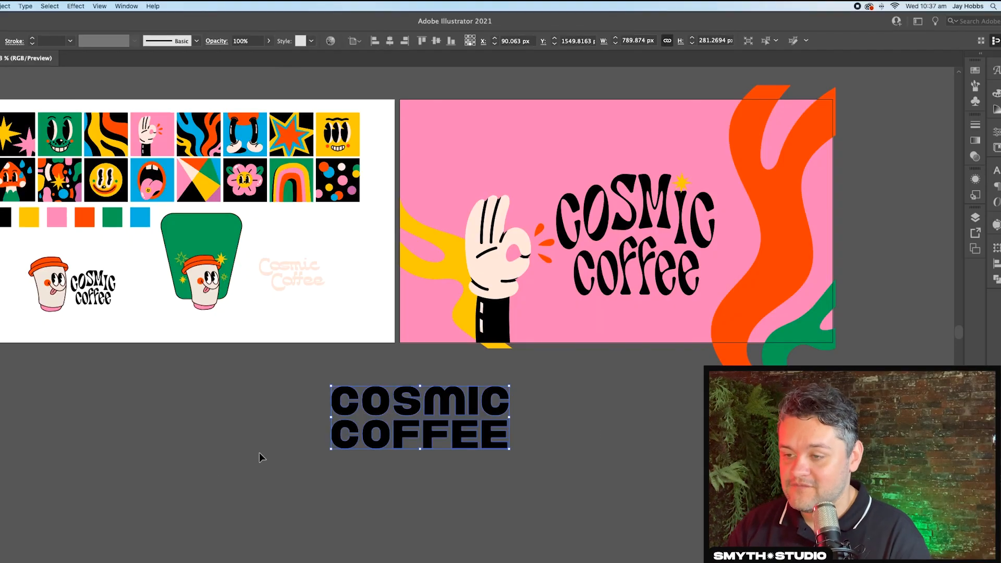
key(Delete)
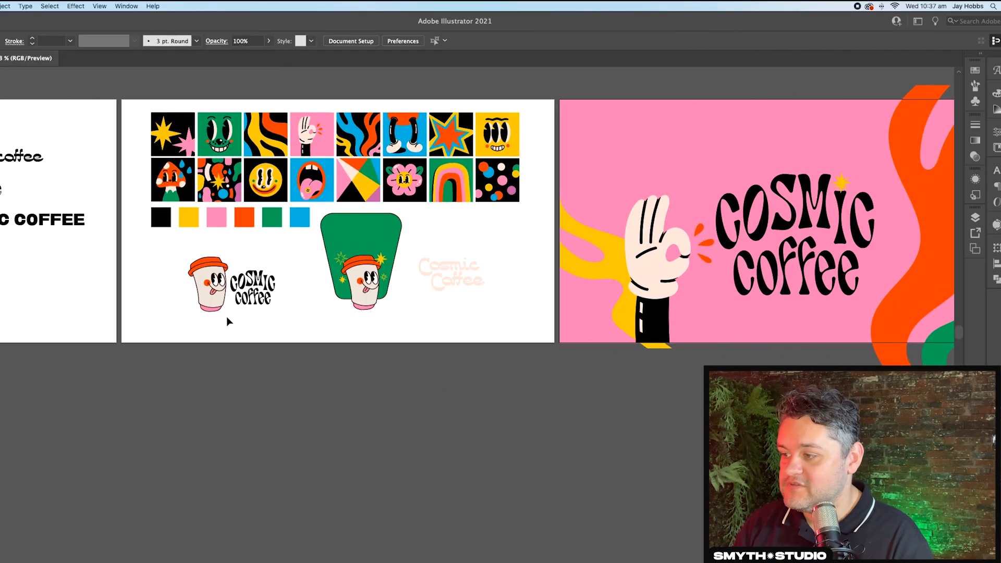
- Place the Molenilo wordmark about 443 px wide beside the green badge and round its letter corners to about 4.6 px
click(253, 289)
drag(276, 306, 321, 329)
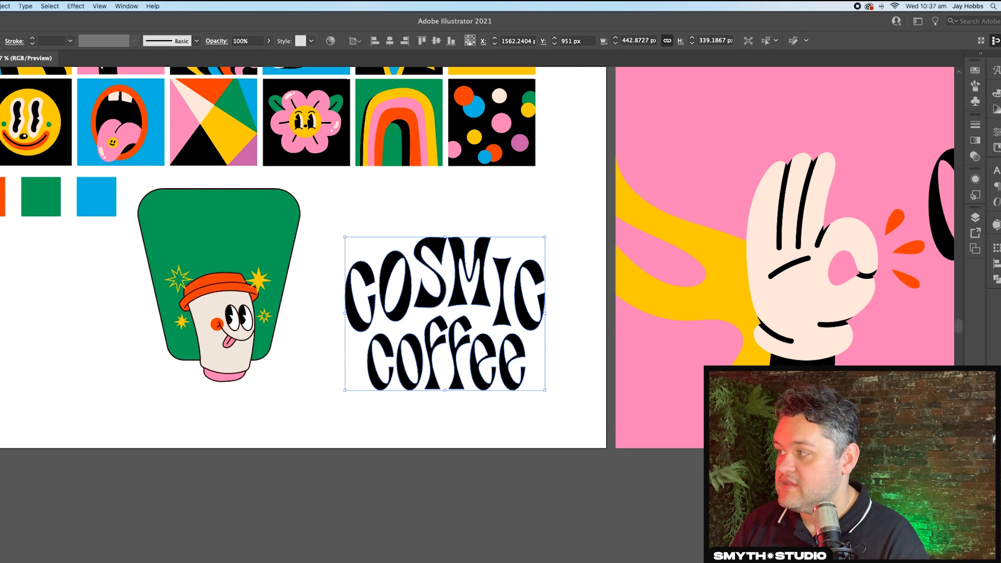
key(a)
drag(441, 245, 420, 221)
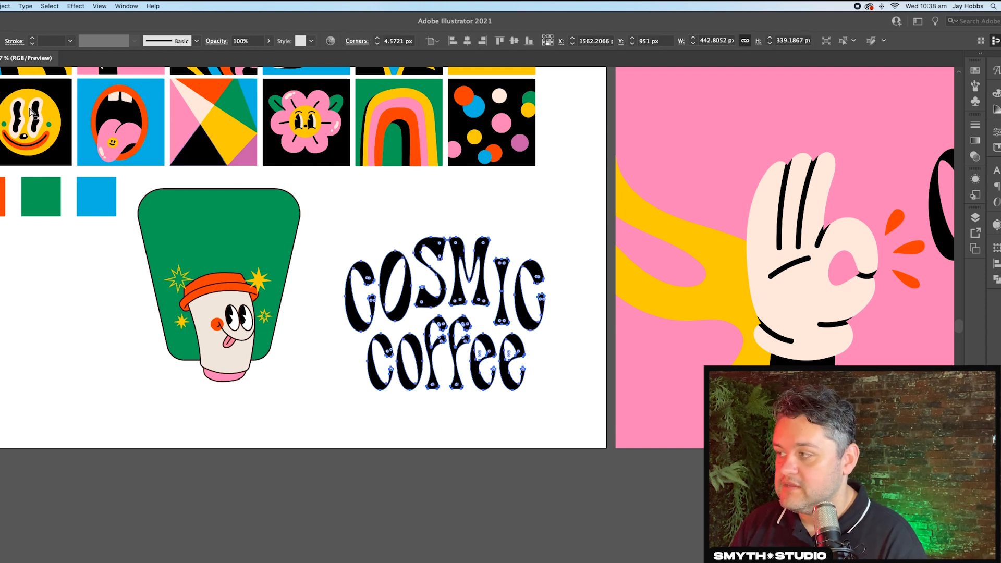
key(v)
click(423, 207)
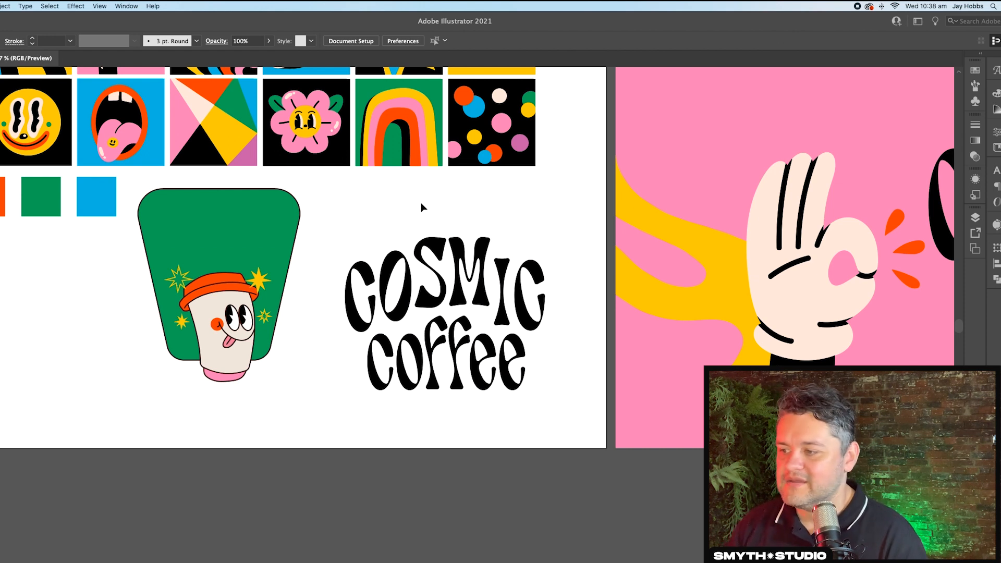
- Scale the rounded Molenilo wordmark down and place it above the cup character inside the green badge
click(225, 323)
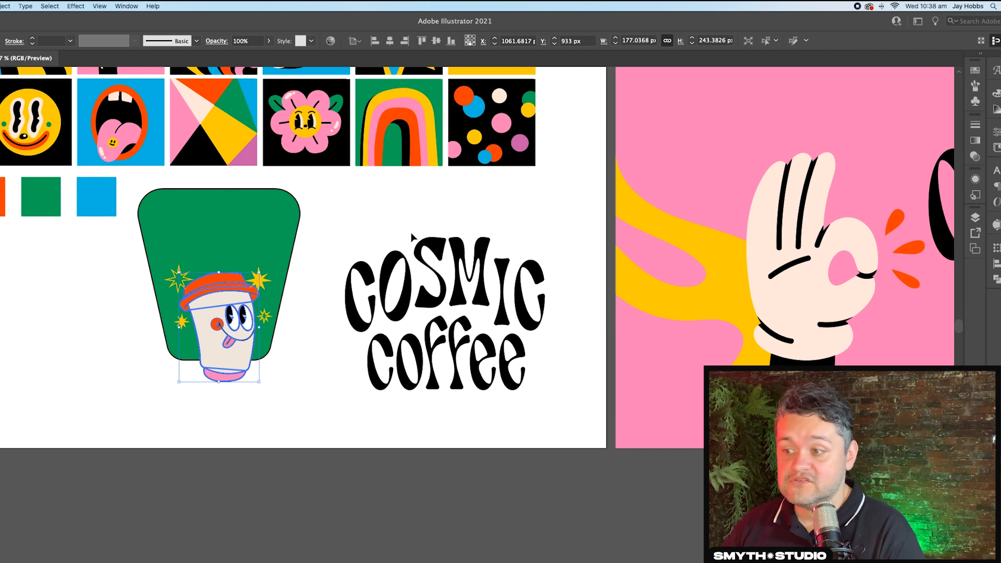
drag(488, 239, 240, 217)
click(409, 225)
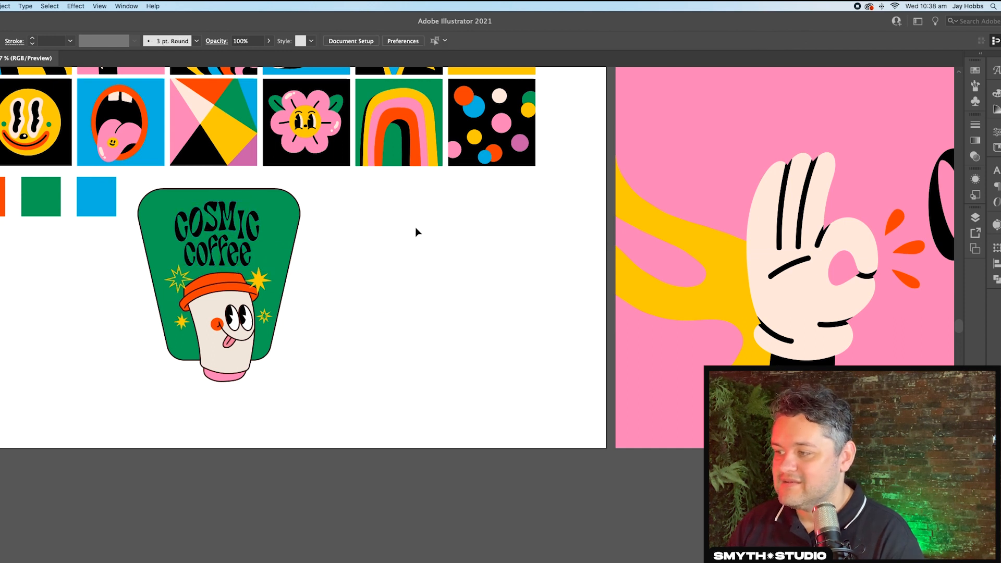
scroll(415, 232, left, 5)
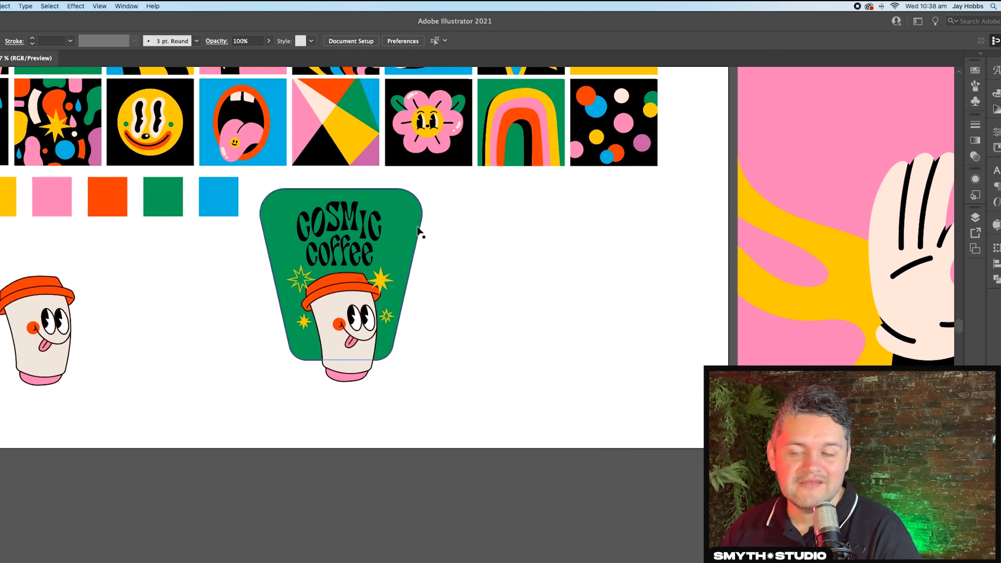
scroll(420, 232, left, 3)
scroll(419, 232, right, 6)
key(super+minus)
key(super+minus)
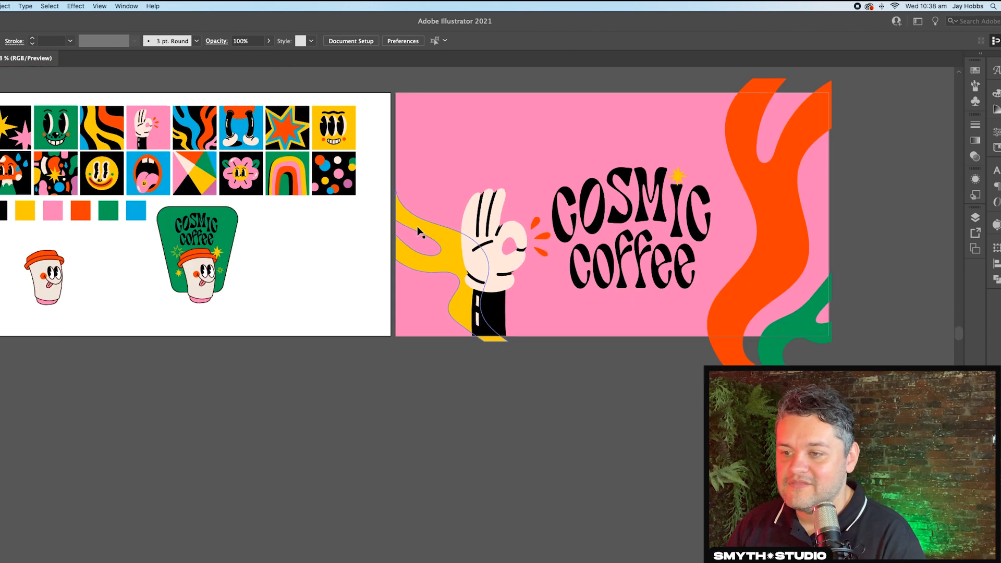
- Rebalance the pink banner around its wave artwork, moving the hand and the Cosmic Coffee wordmark closer to the artboard's left edge
click(761, 133)
click(788, 144)
click(730, 146)
right_click(730, 145)
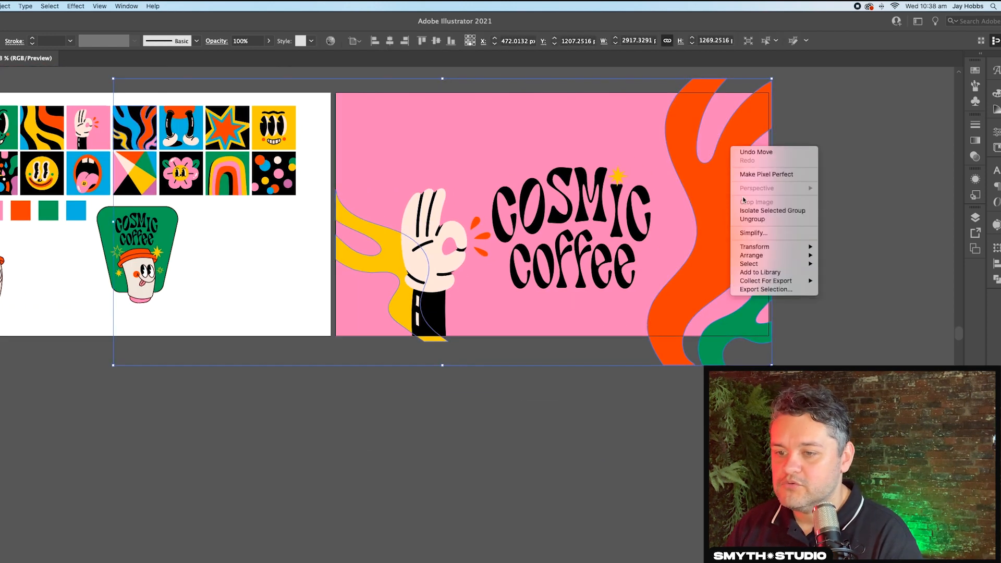
click(831, 207)
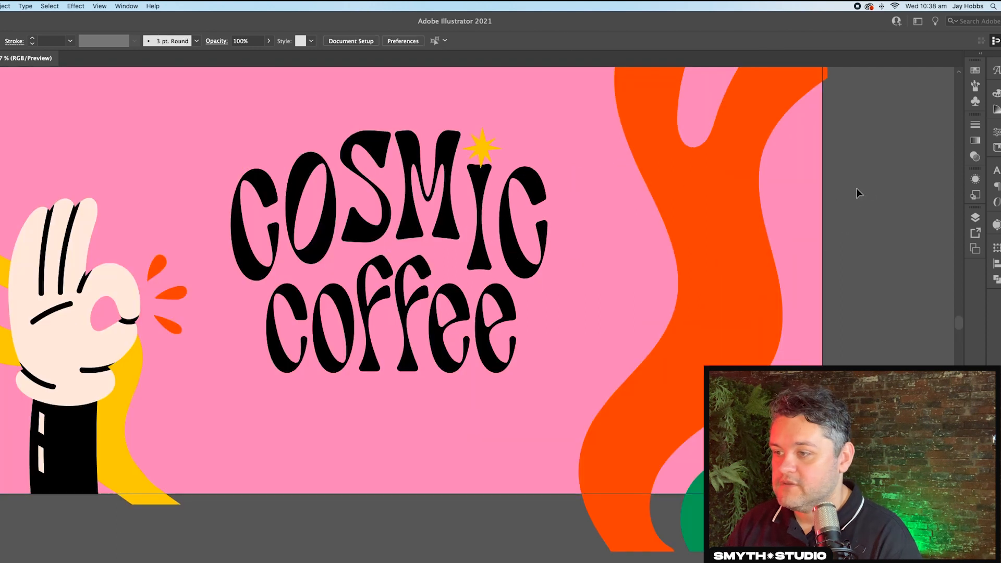
scroll(847, 188, down, 2)
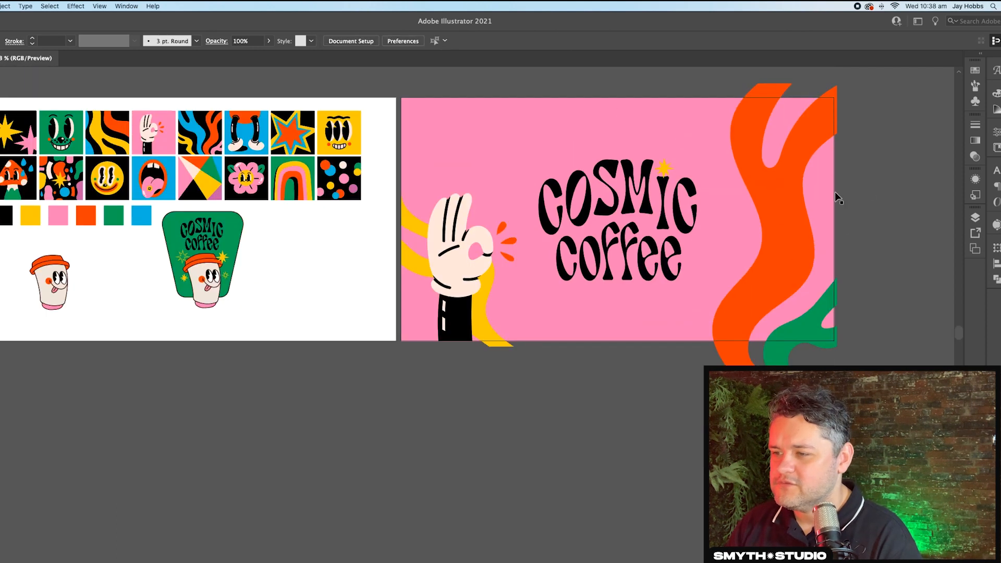
click(669, 177)
double_click(666, 173)
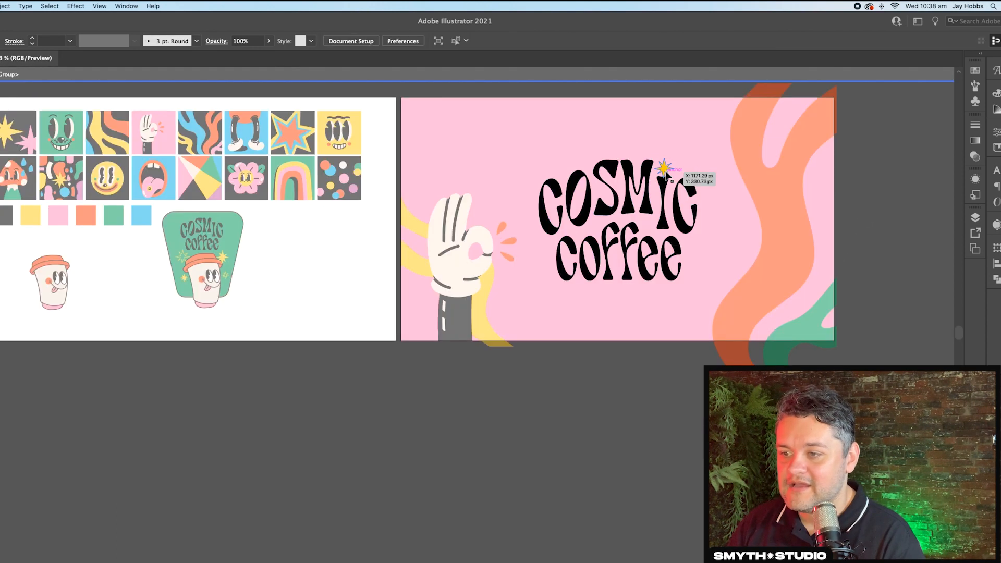
double_click(860, 180)
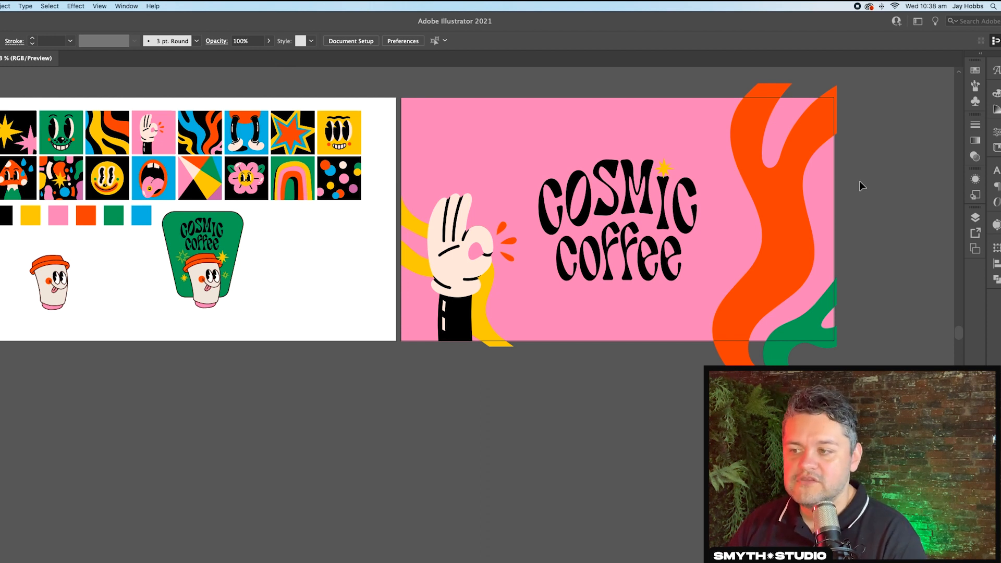
- Duplicate the wordmark's yellow star, enlarge it, and place the copy above the hand in the pink banner's upper-left corner
click(666, 173)
double_click(666, 173)
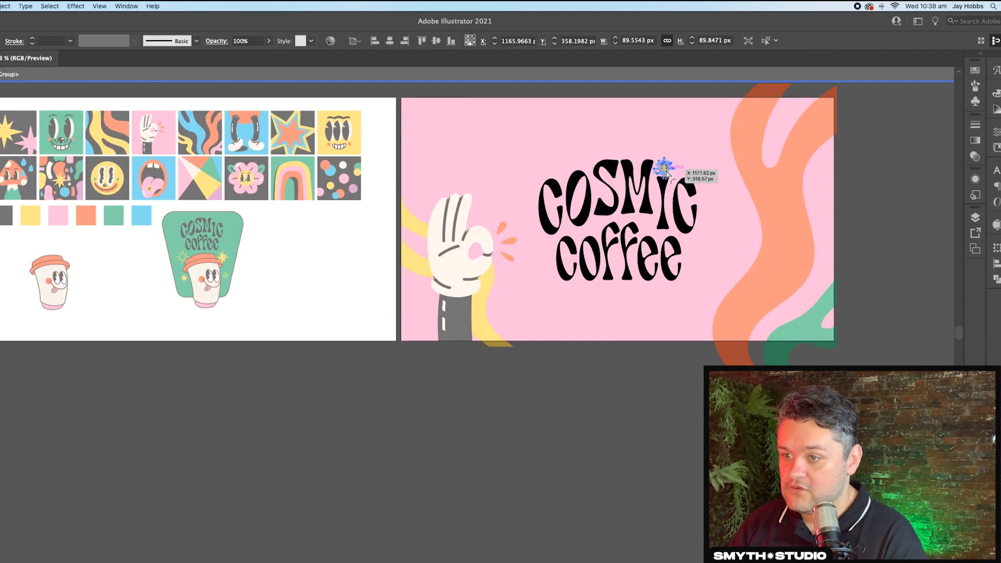
drag(453, 345, 473, 380)
drag(420, 345, 434, 139)
double_click(654, 422)
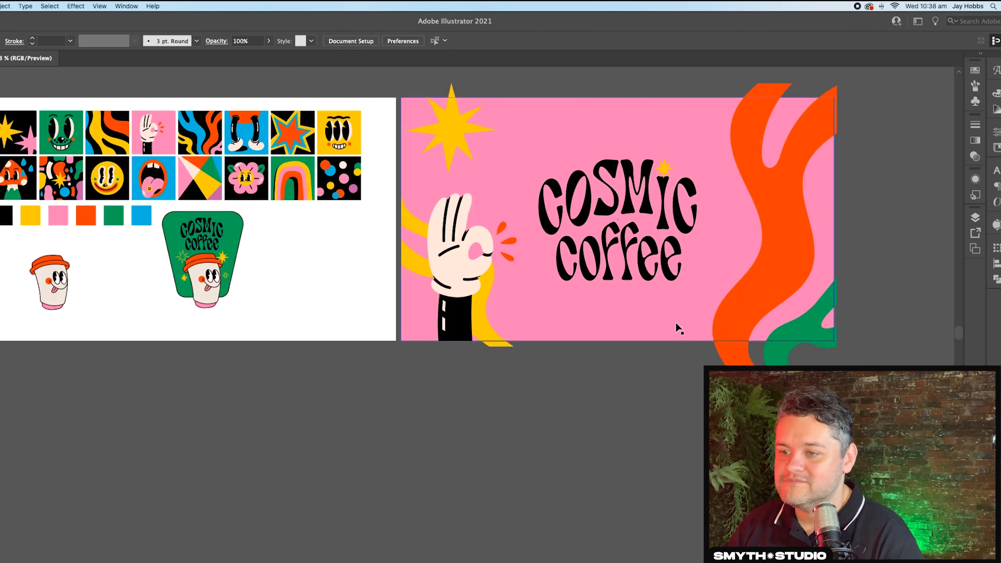
click(647, 269)
click(681, 358)
click(646, 340)
click(663, 406)
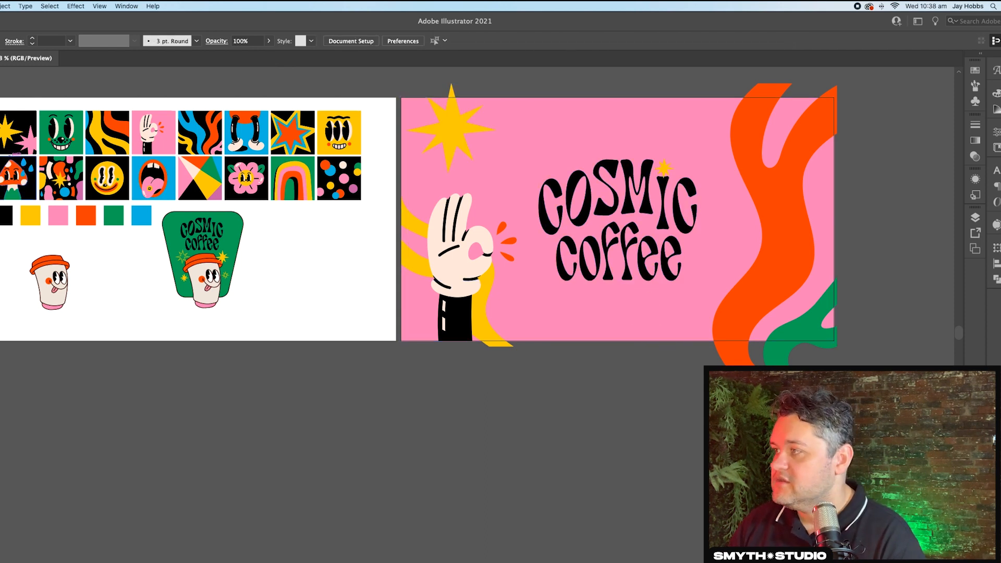
- Add a new artboard to the right of the pink banner and place a copy of the green cup badge on it
scroll(499, 199, right, 3)
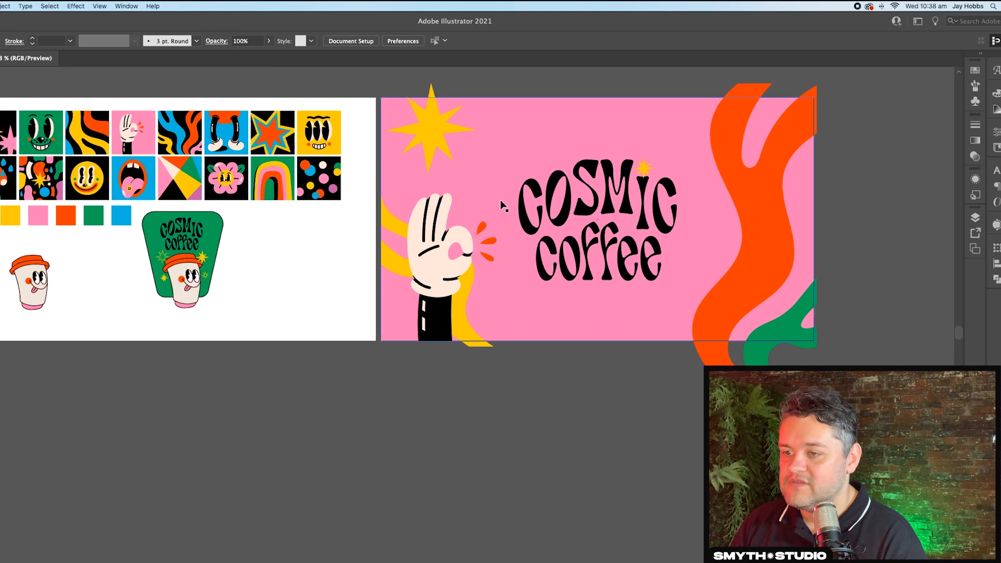
click(976, 249)
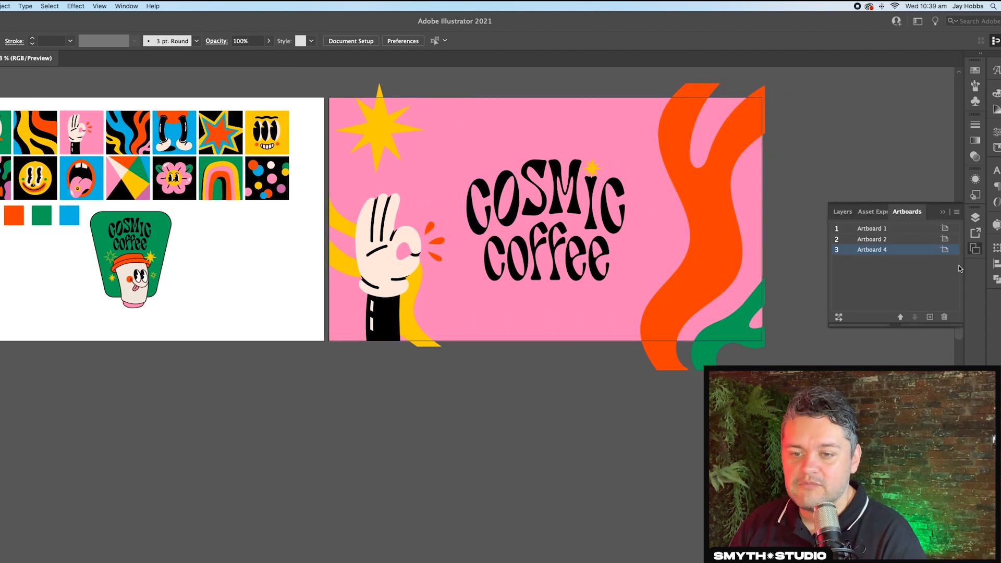
click(929, 317)
click(943, 212)
drag(208, 386, 913, 286)
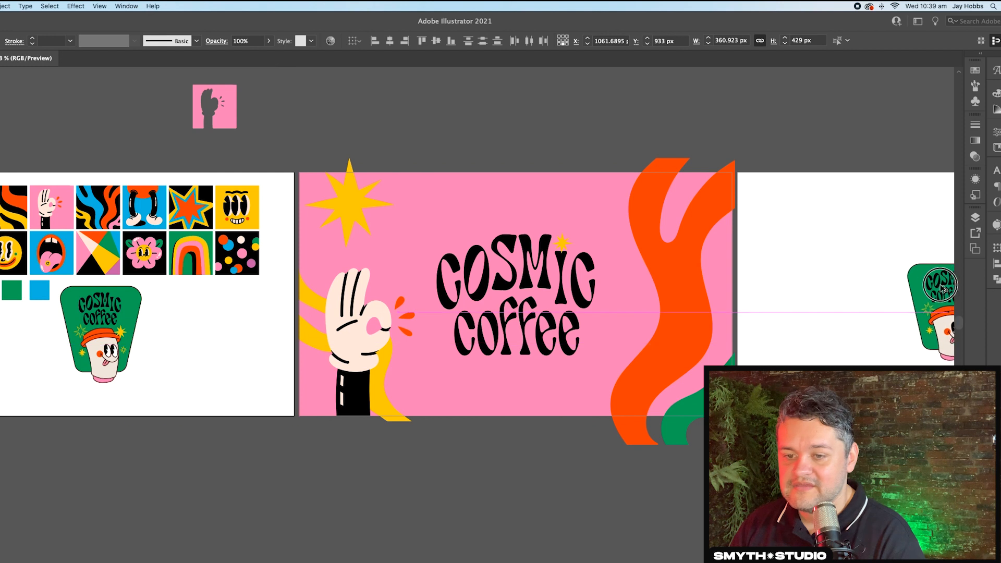
scroll(858, 286, right, 7)
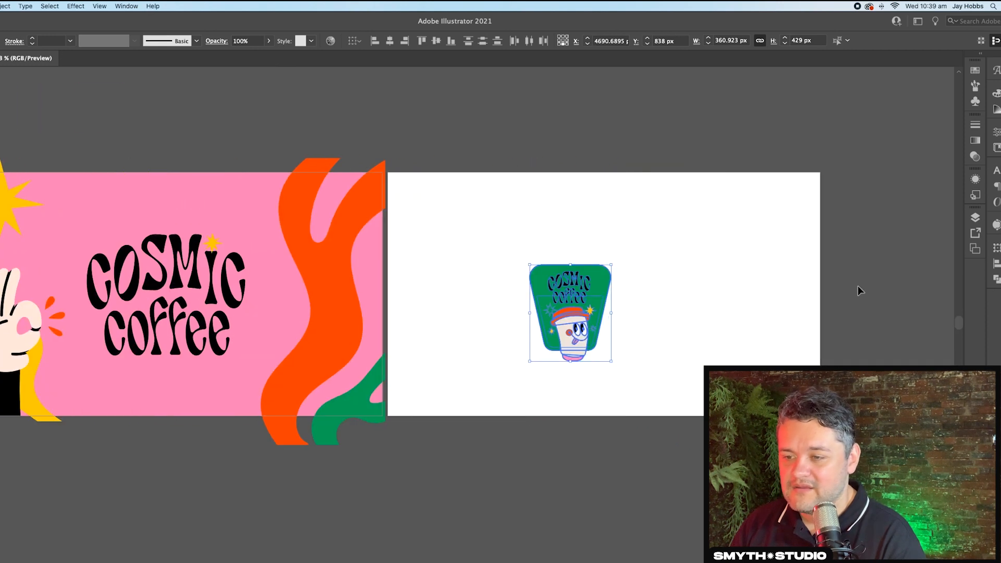
- Enlarge the copied green badge and centre it horizontally and vertically on the new artboard
drag(610, 264, 677, 226)
drag(715, 235, 414, 399)
click(389, 40)
click(436, 41)
- Copy the yellow star from the banner wordmark and place it over the I of COSMIC in the enlarged green badge
double_click(213, 245)
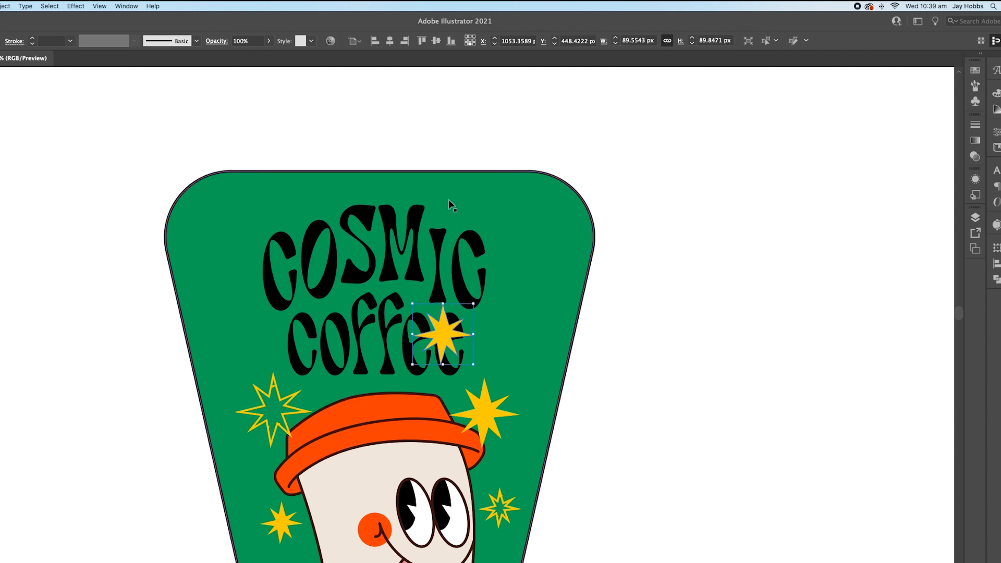
drag(448, 200, 442, 226)
key(Escape)
scroll(662, 253, down, 3)
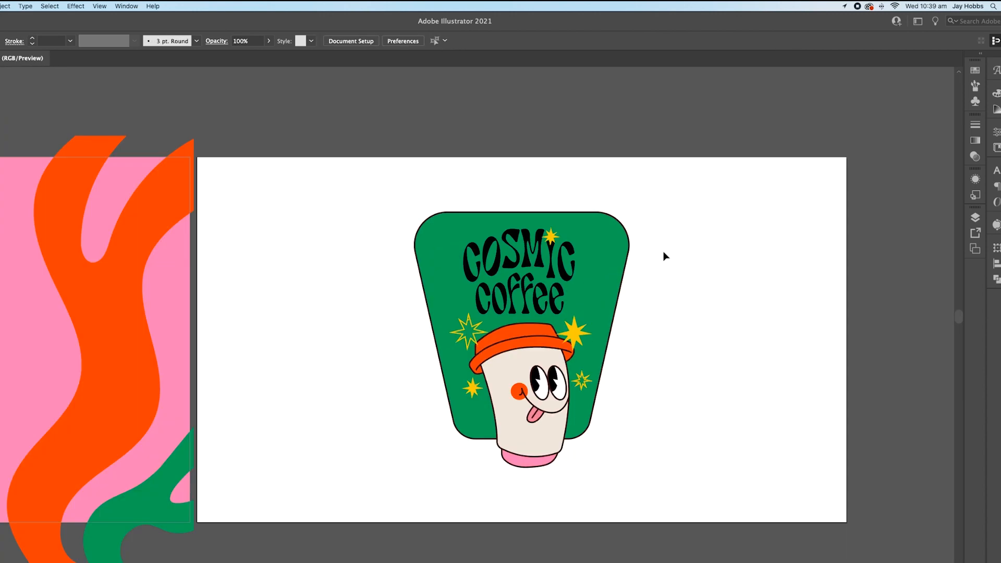
- Move the green badge to the artboard's left side and duplicate it level with the original on the right
drag(567, 353, 564, 355)
key(super+shift+a)
drag(558, 263, 354, 260)
alt+drag(369, 291, 654, 291)
- Ungroup the duplicated green badge and its nested group into separately editable parts
right_click(653, 291)
click(686, 360)
click(756, 303)
right_click(675, 259)
click(715, 327)
click(818, 338)
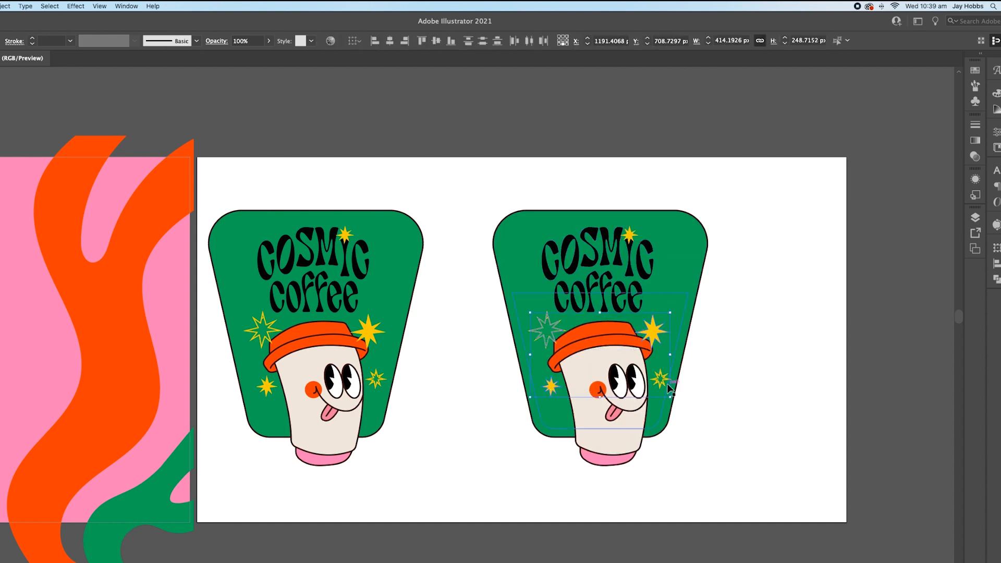
- Move the four decorative stars off the duplicated badge and isolate its cup character for separate editing
drag(667, 384, 589, 128)
drag(611, 417, 827, 390)
key(Escape)
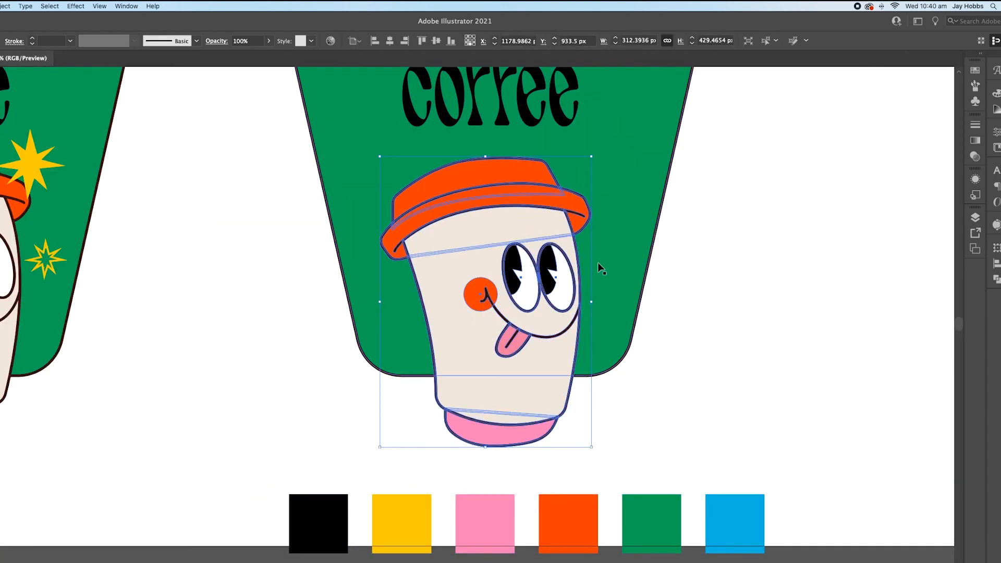
- Try orange and blue on the duplicated badge's background, settle on black, and recolour its wordmark cream
click(551, 537)
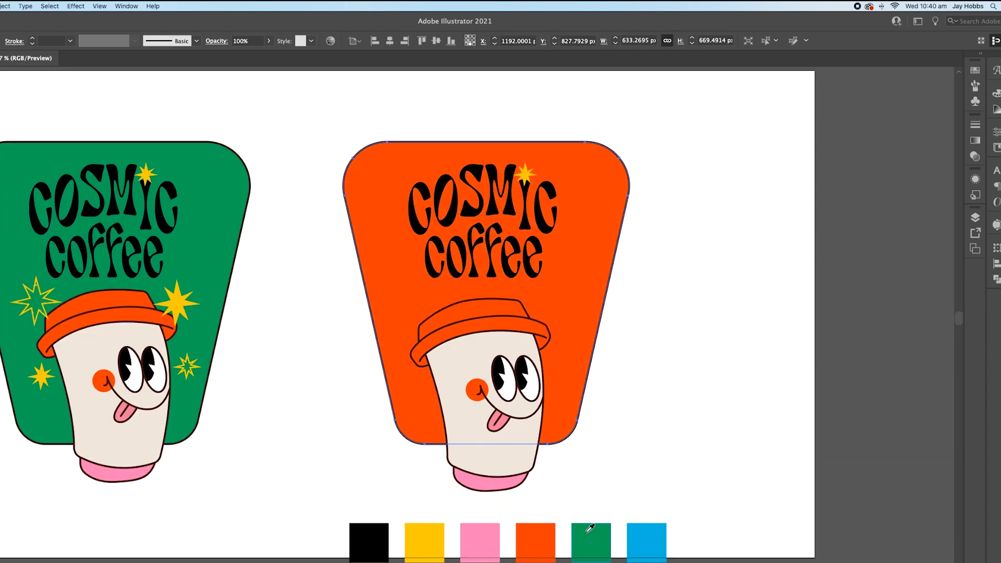
click(646, 537)
click(369, 537)
super+click(482, 219)
click(591, 537)
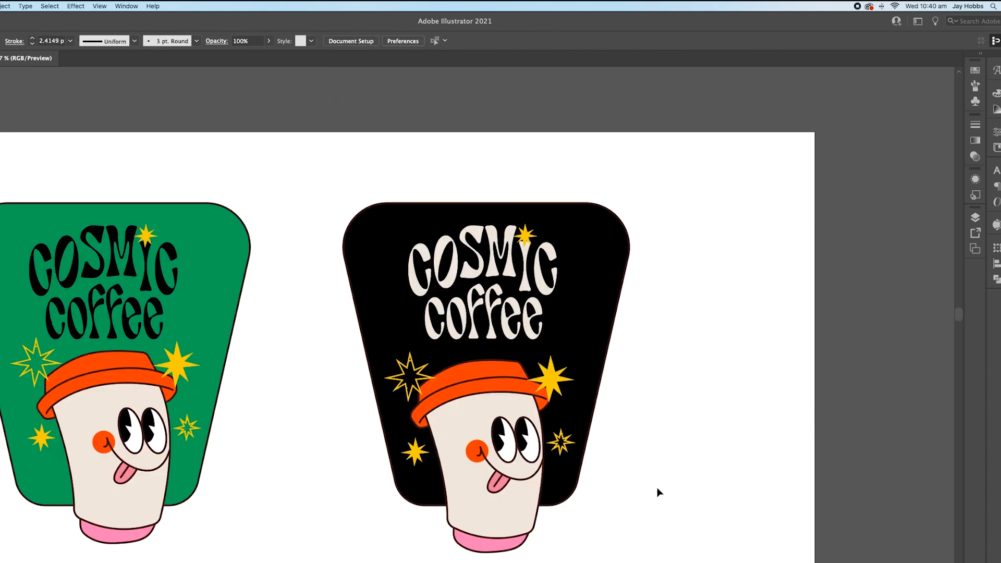
- Enlarge the cream wordmark with its star on the black badge and place the colour palette beside the badge
scroll(646, 462, down, 3)
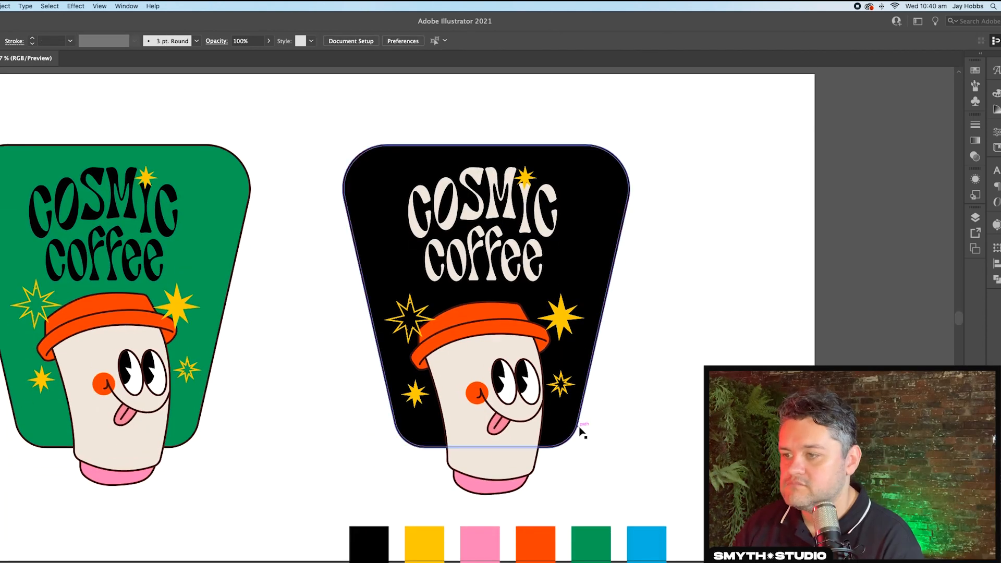
click(501, 249)
drag(527, 175, 530, 181)
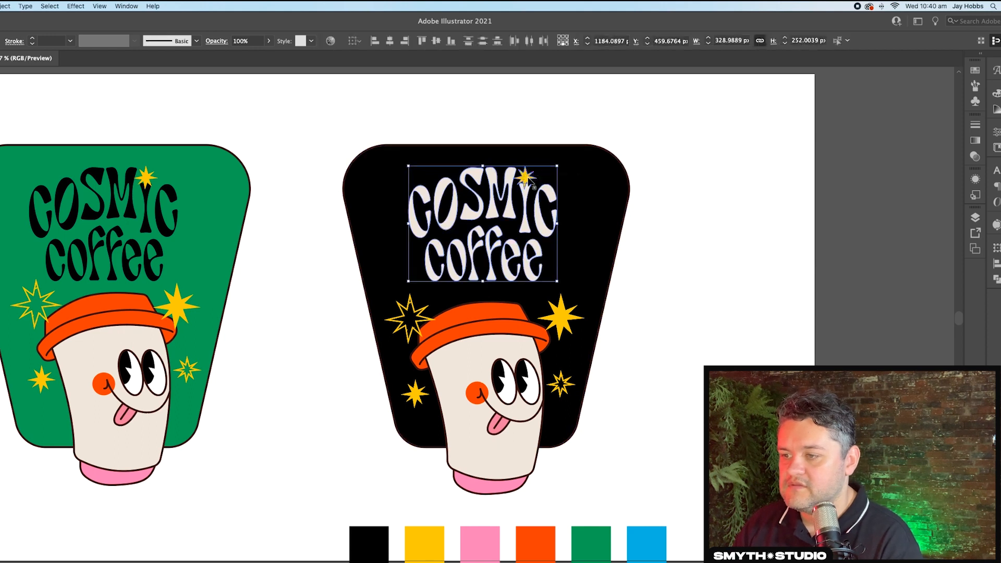
mouse_move(560, 224)
mouse_down()
mouse_move(585, 219)
mouse_move(576, 222)
mouse_up()
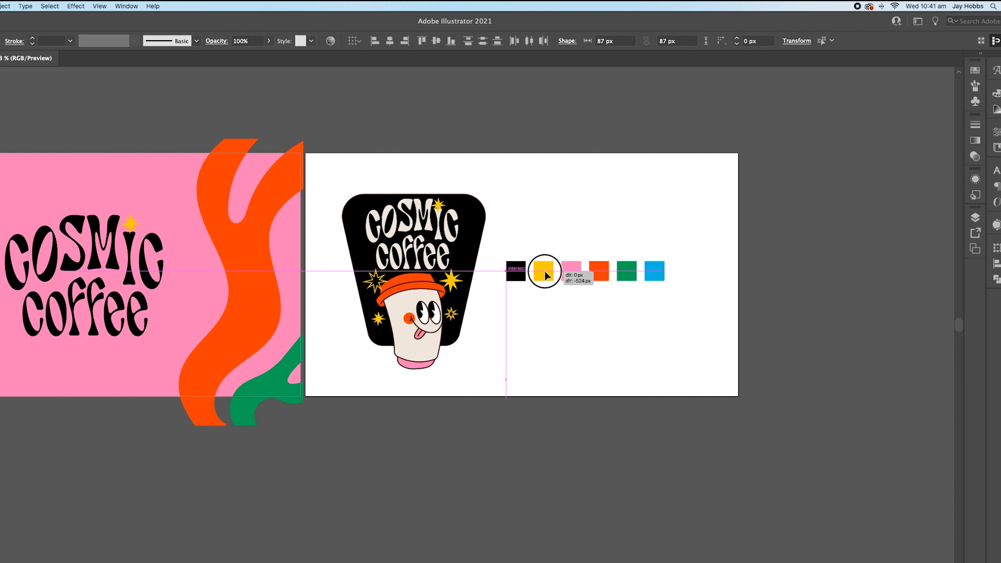
- Duplicate the wordmark and star beside the black badge, try yellow, pink and orange letters, and settle on black
scroll(545, 270, up, 3)
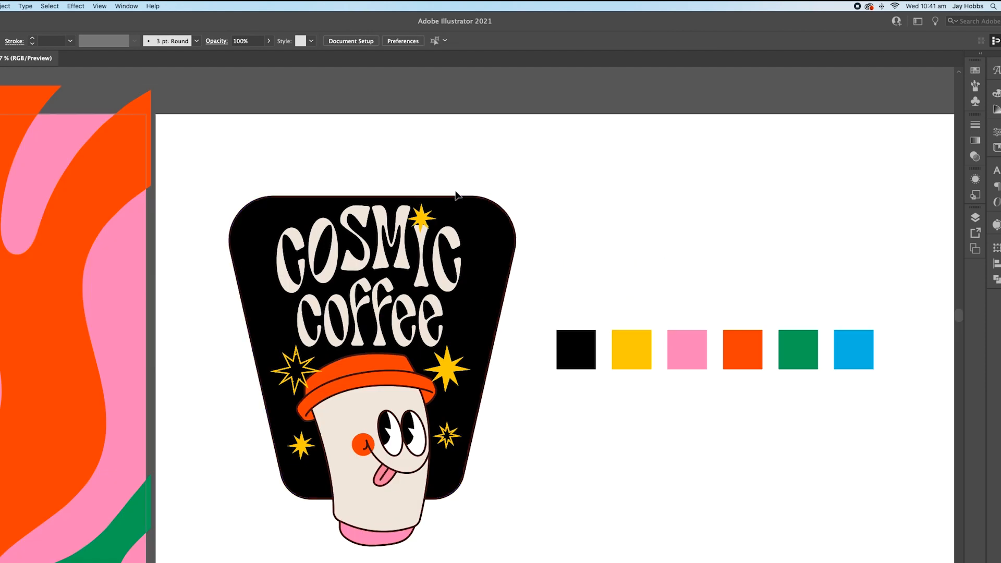
drag(419, 241, 420, 244)
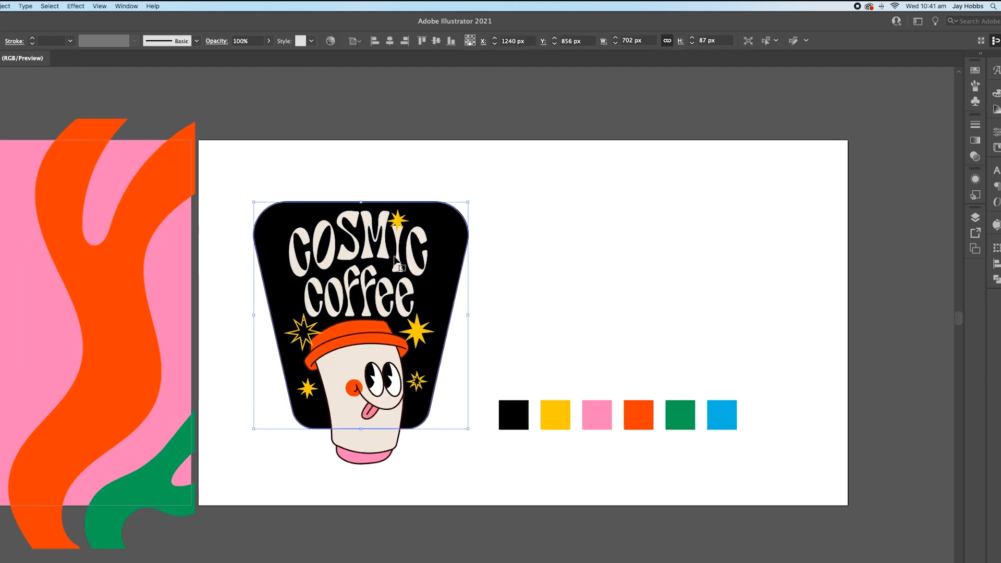
drag(398, 232, 635, 235)
click(546, 422)
click(593, 419)
click(639, 413)
click(514, 417)
key(v)
drag(471, 155, 677, 329)
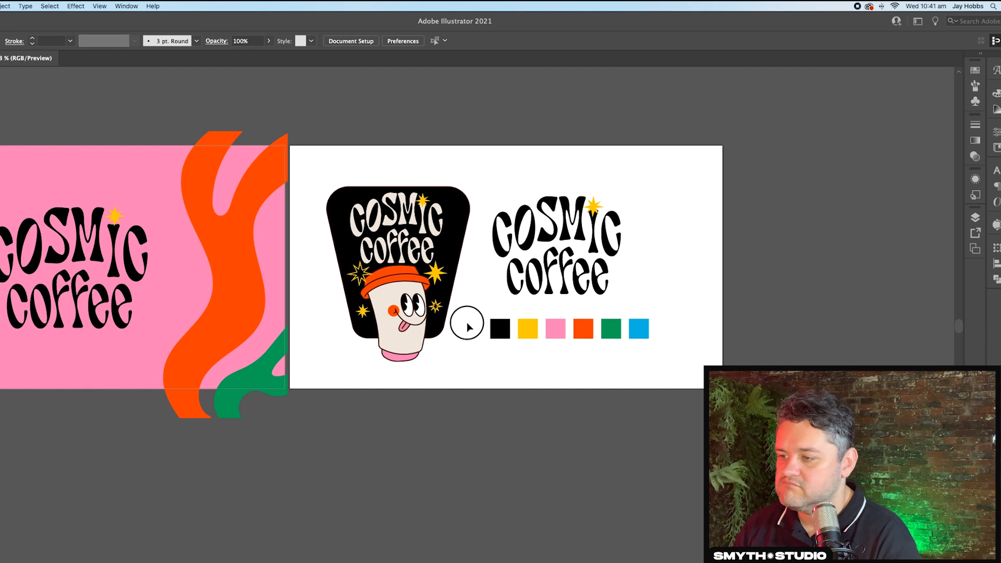
- Build two black circular badges beside the wordmark, one with the cup character and one with the cream wordmark
scroll(459, 314, left, 3)
scroll(458, 313, up, 3)
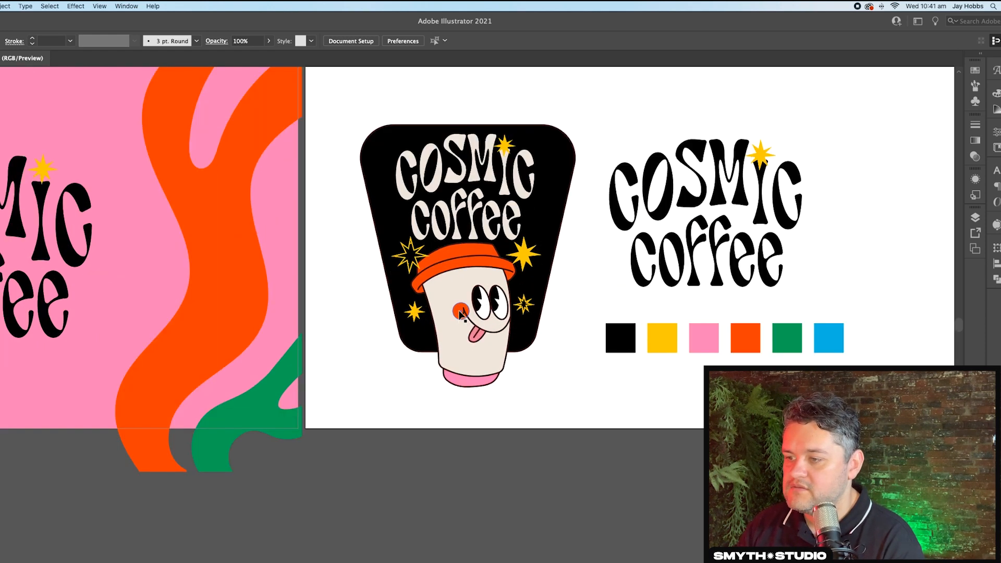
click(460, 313)
scroll(547, 312, up, 4)
click(681, 319)
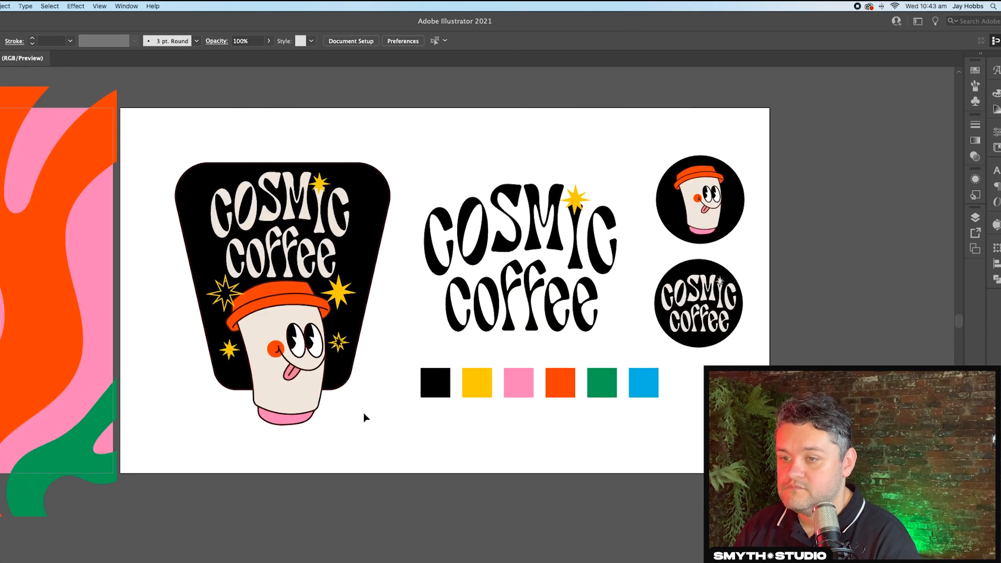
- Shift the colour palette down slightly and lower the black wordmark to Y 695 px above it
drag(661, 399, 416, 365)
drag(599, 380, 600, 389)
drag(610, 326, 427, 170)
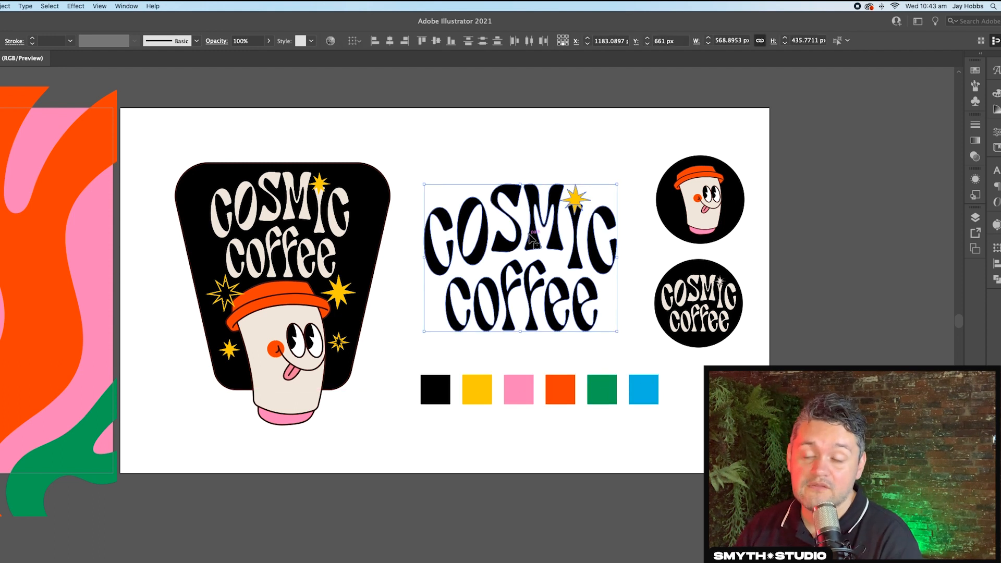
drag(565, 234, 566, 246)
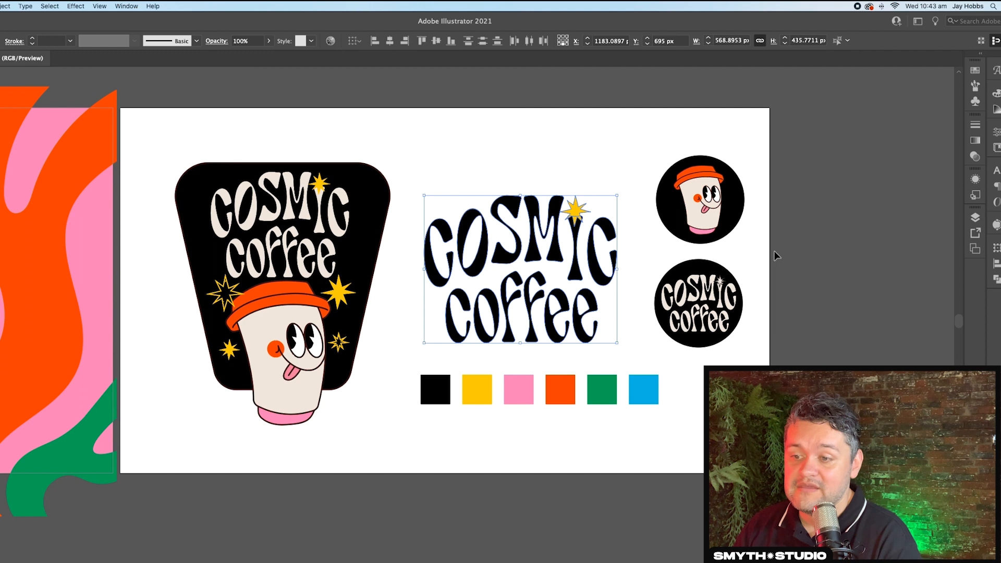
- Align the right edges of the two circular badges and shift the pair slightly down and toward the wordmark
click(687, 326)
shift+click(701, 209)
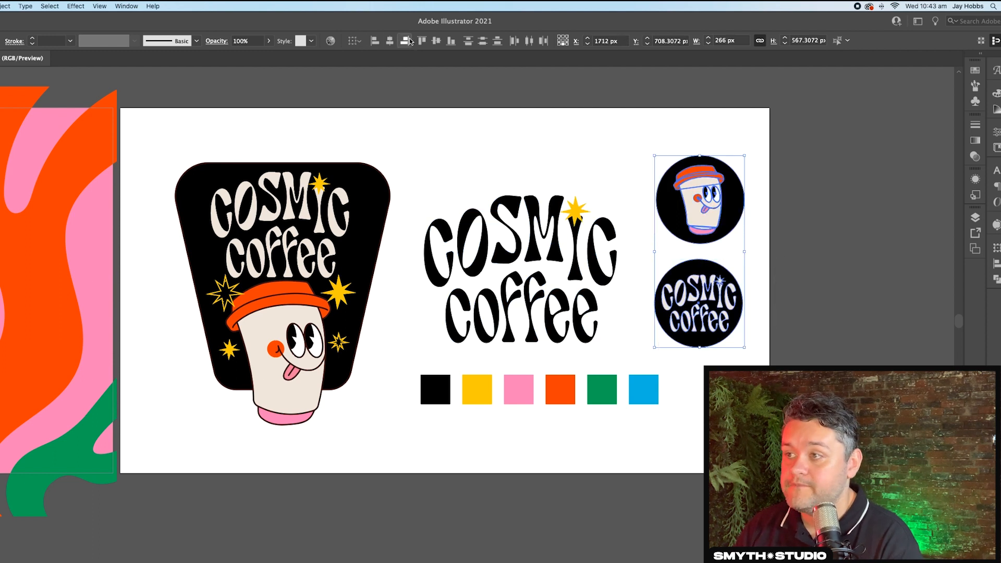
click(407, 40)
click(697, 228)
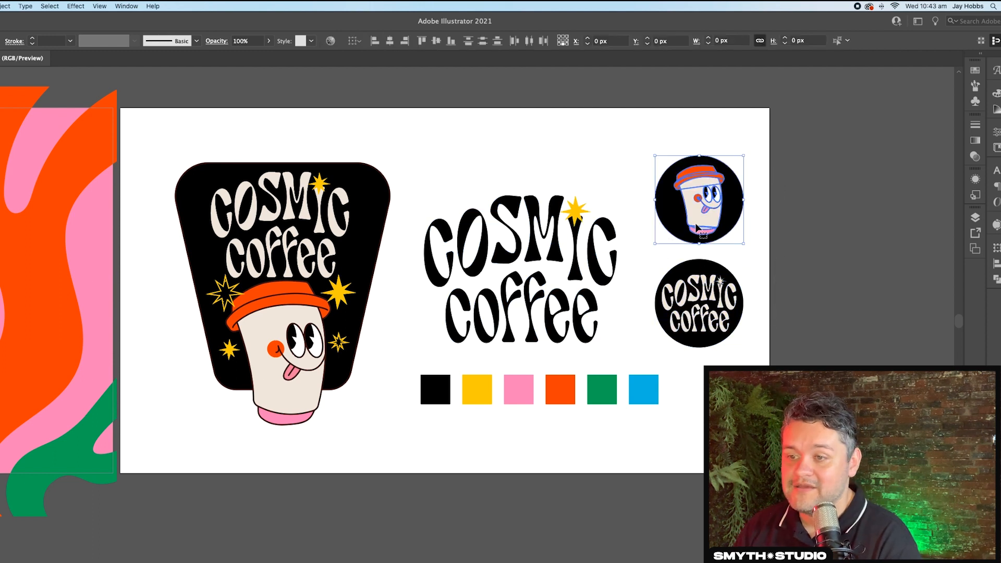
click(757, 219)
drag(759, 186, 746, 320)
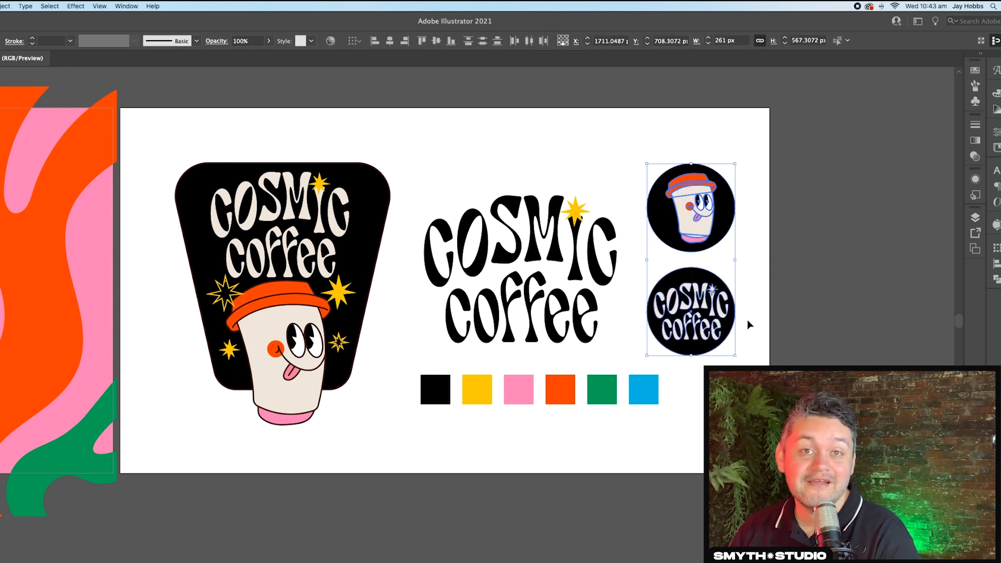
click(748, 319)
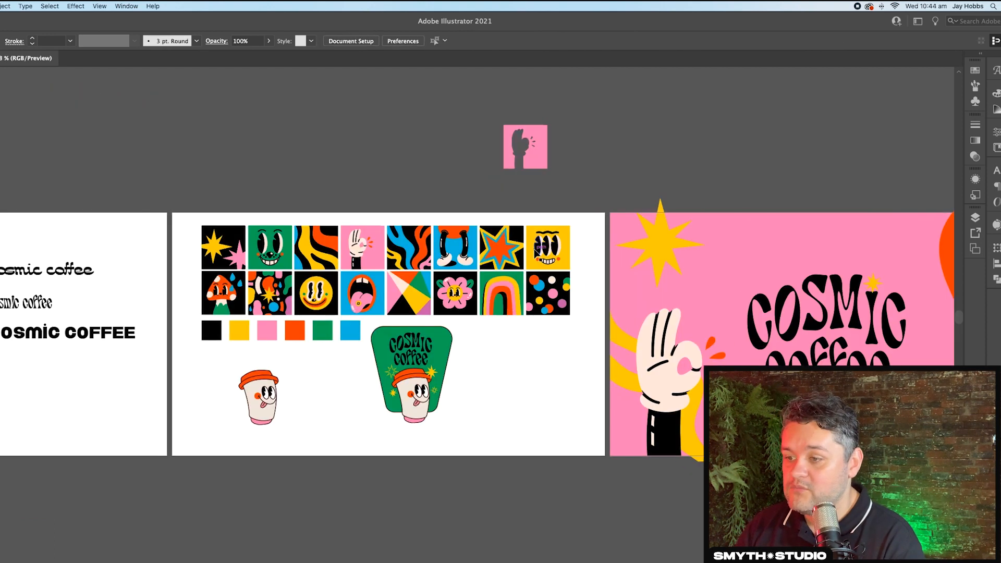
- Copy the two rows of illustration tiles over to a new artboard beyond the logo presentation artboard
click(586, 223)
drag(585, 223, 198, 315)
click(567, 349)
scroll(563, 349, right, 5)
scroll(562, 350, right, 6)
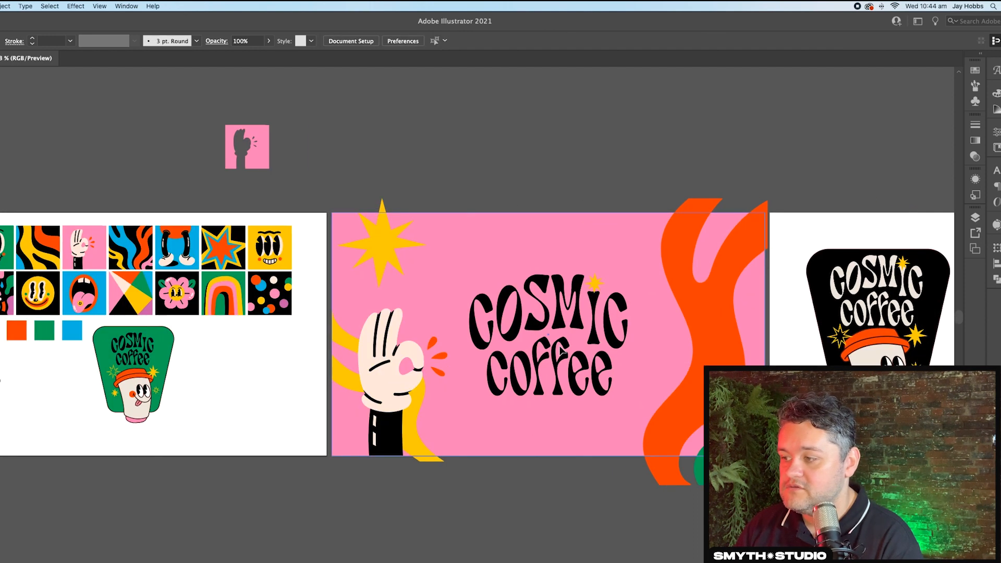
scroll(410, 212, left, 4)
drag(5, 312, 5, 312)
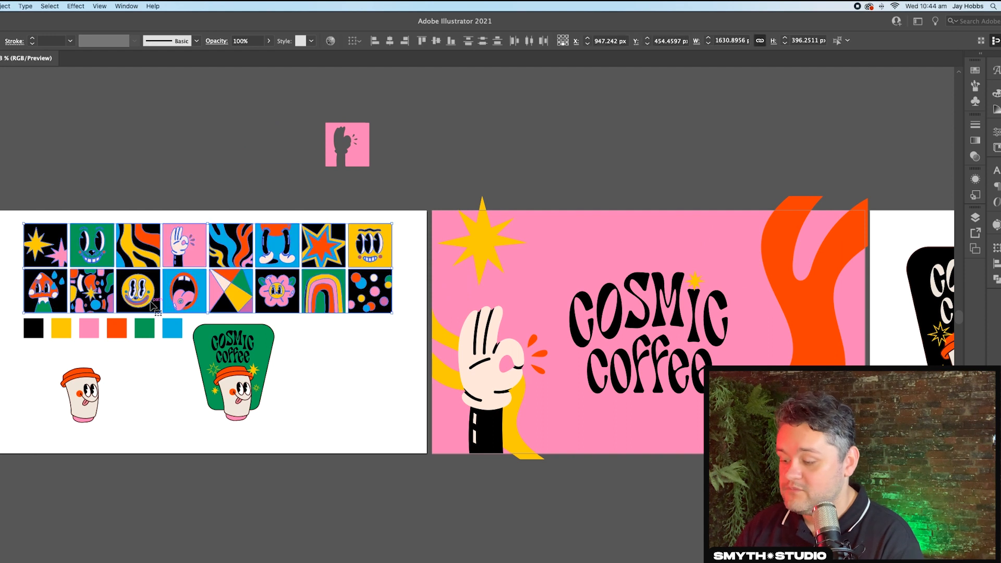
scroll(165, 301, right, 15)
click(164, 302)
scroll(166, 306, right, 20)
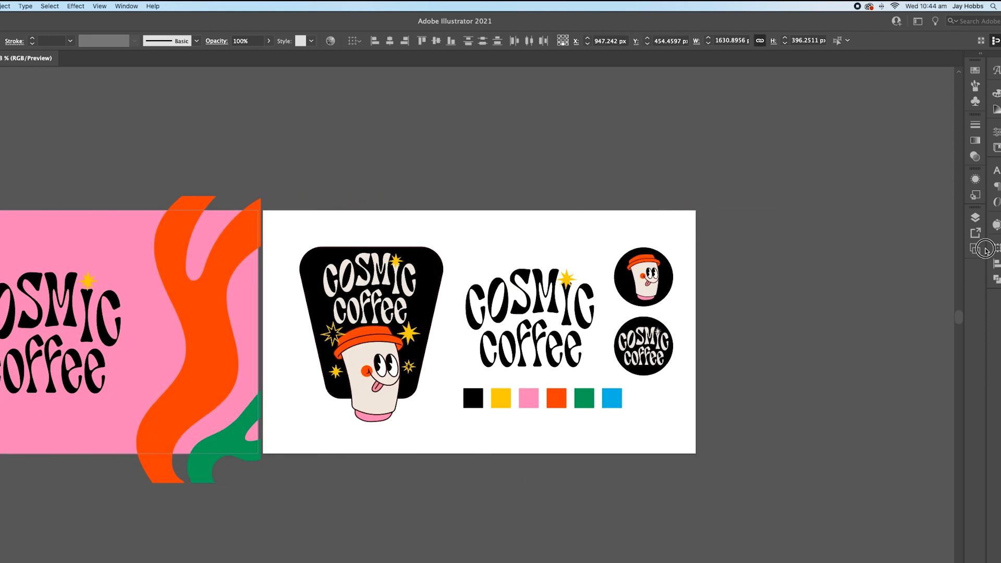
- Place the two-star artwork on the new artboard and back it with a 427 px black square
drag(295, 143, 334, 261)
key(m)
drag(378, 315, 456, 392)
double_click(334, 260)
drag(357, 286, 445, 392)
key(Escape)
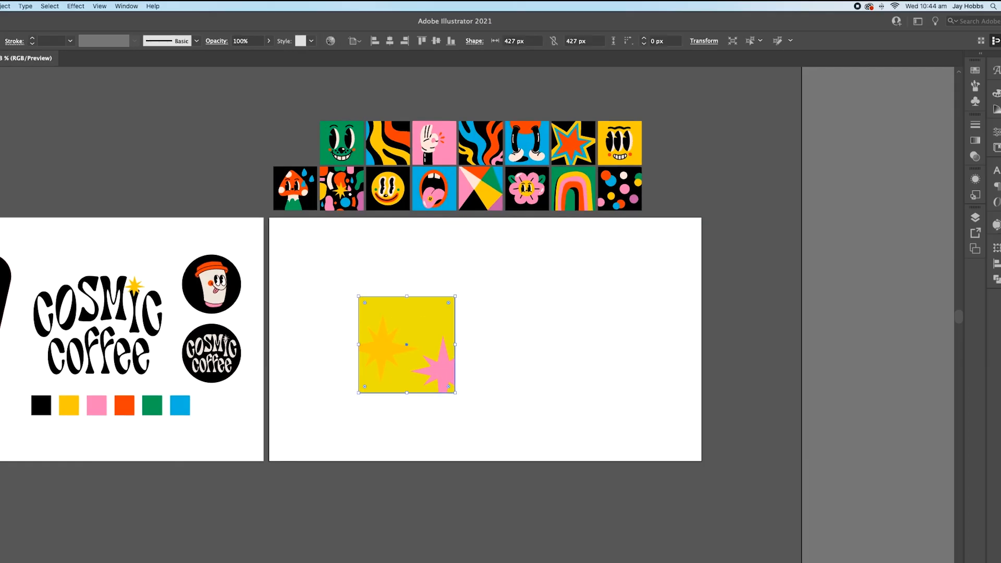
key(i)
click(41, 405)
- Place a small cream copy of the wordmark, about 84 px wide, between the stars on the black tile
drag(100, 324, 412, 323)
key(ctrl+=)
key(ctrl+=)
key(ctrl+=)
drag(417, 365, 332, 527)
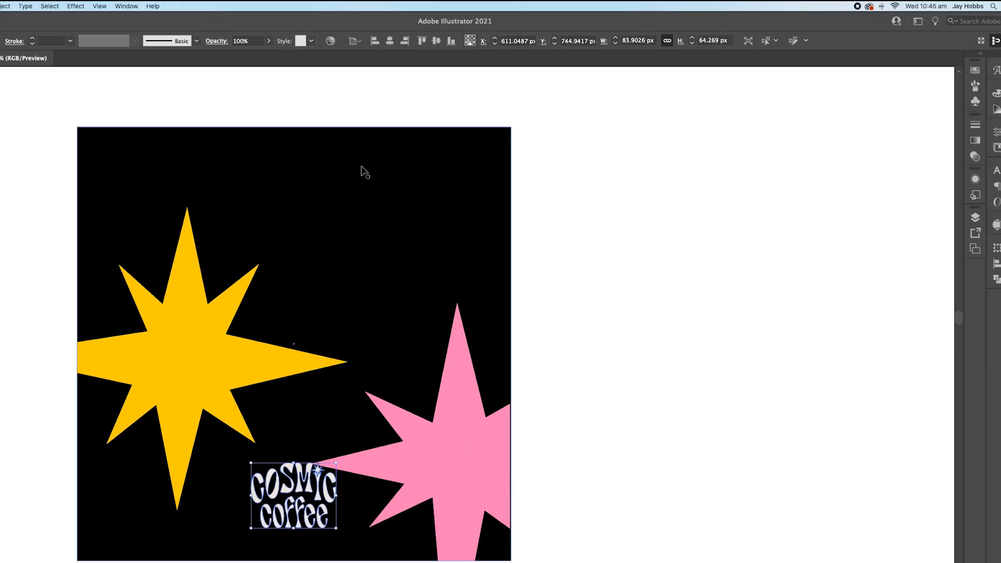
- Build a blue square tile beside the black one and place the enlarged open-mouth illustration on it
key(ctrl+minus)
key(ctrl+minus)
scroll(518, 271, up, 4)
drag(431, 331, 541, 330)
drag(511, 210, 639, 353)
key(ctrl+=)
key(ctrl+=)
drag(707, 285, 756, 417)
drag(661, 274, 334, 318)
- Move the leftover background away from the mouth illustration and delete the small smiley on its tongue
key(ctrl+minus)
key(ctrl+minus)
key(ctrl+=)
key(ctrl+=)
key(ctrl+=)
drag(208, 371, 845, 271)
key(ctrl+minus)
click(306, 351)
key(Delete)
click(300, 349)
key(Delete)
- Put a yellow star on the tongue and a small black wordmark, about 77 px wide, above the mouth
key(ctrl+minus)
click(442, 334)
drag(696, 294, 576, 189)
click(501, 354)
scroll(598, 328, left, 5)
key(ctrl+z)
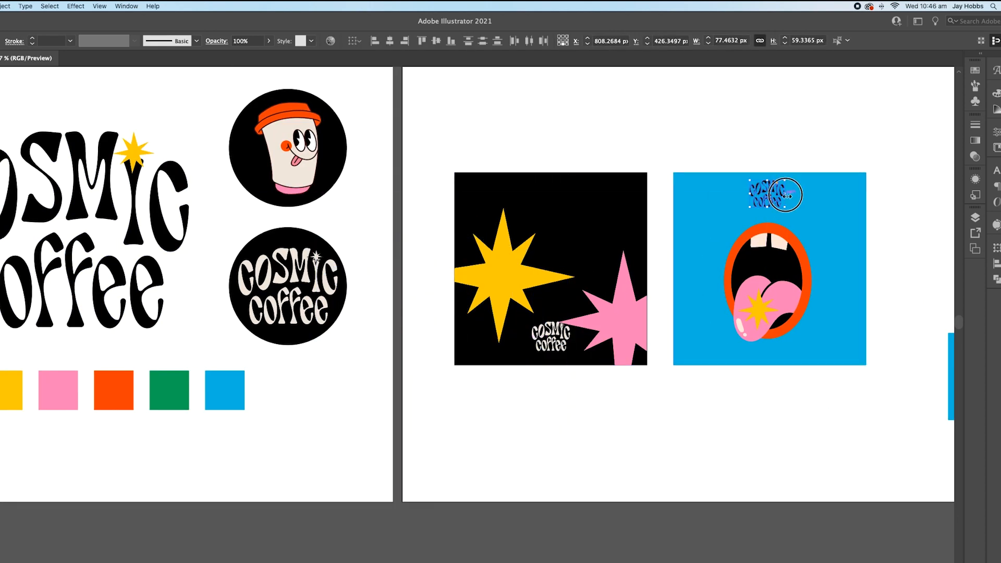
- Set the black and blue tiles edge to edge and duplicate the blue square with its wordmark
scroll(720, 436, right, 5)
key(ctrl+minus)
drag(360, 264, 523, 344)
scroll(523, 344, down, 1)
- Bring down the three-eyed face illustration and place the face on the duplicated blue square
drag(719, 141, 748, 412)
key(ctrl+plus)
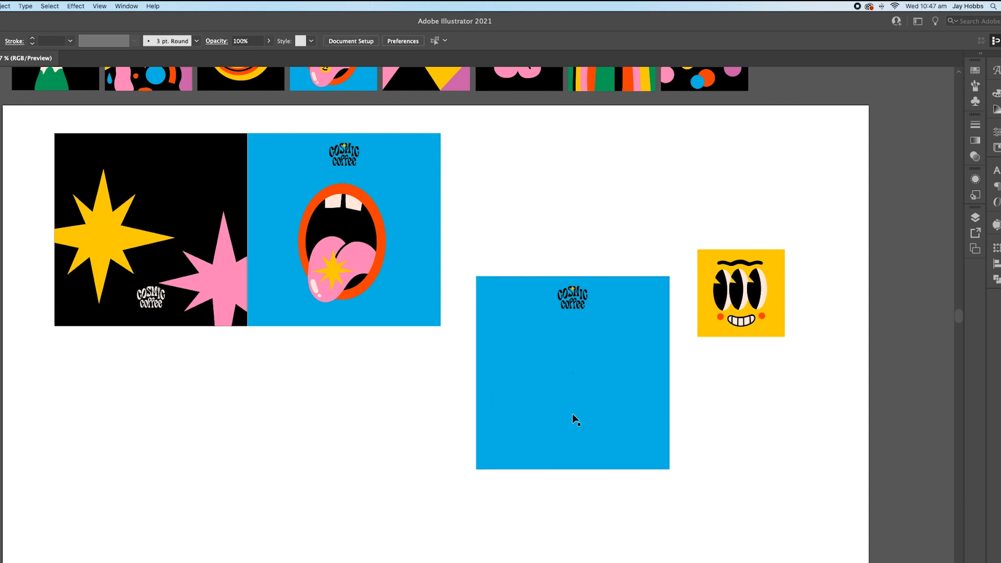
key(ctrl+v)
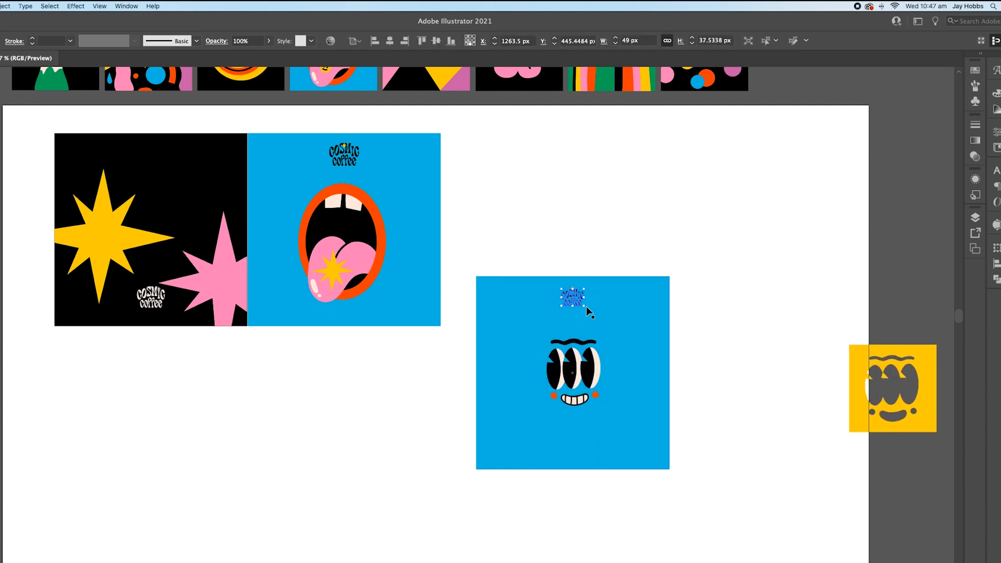
- Color the star in the mouth tile's wordmark yellow and fill the three-eyed face's square yellow
scroll(583, 281, up, 5)
scroll(583, 282, down, 5)
scroll(646, 297, down, 5)
double_click(240, 168)
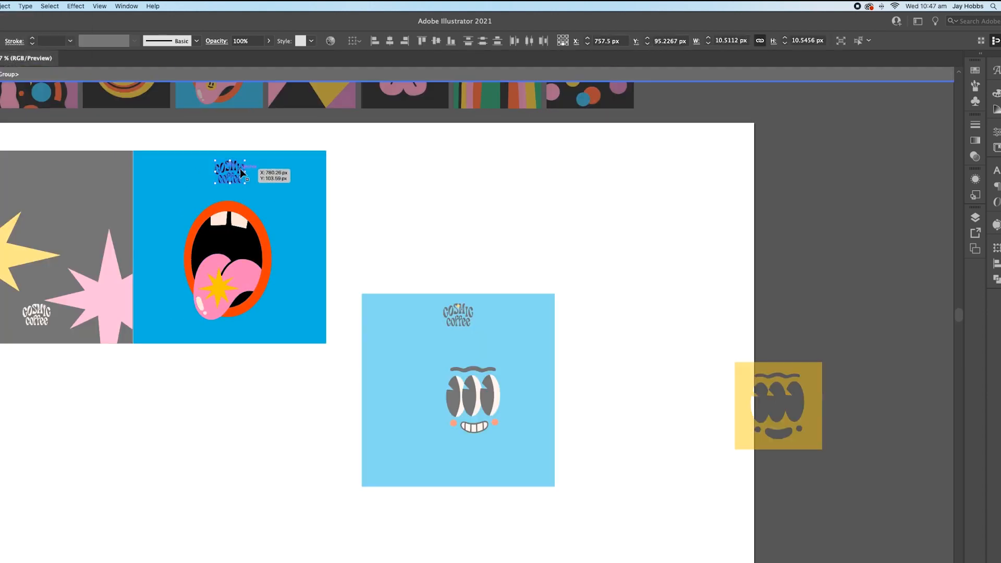
scroll(240, 168, up, 3)
scroll(501, 313, down, 5)
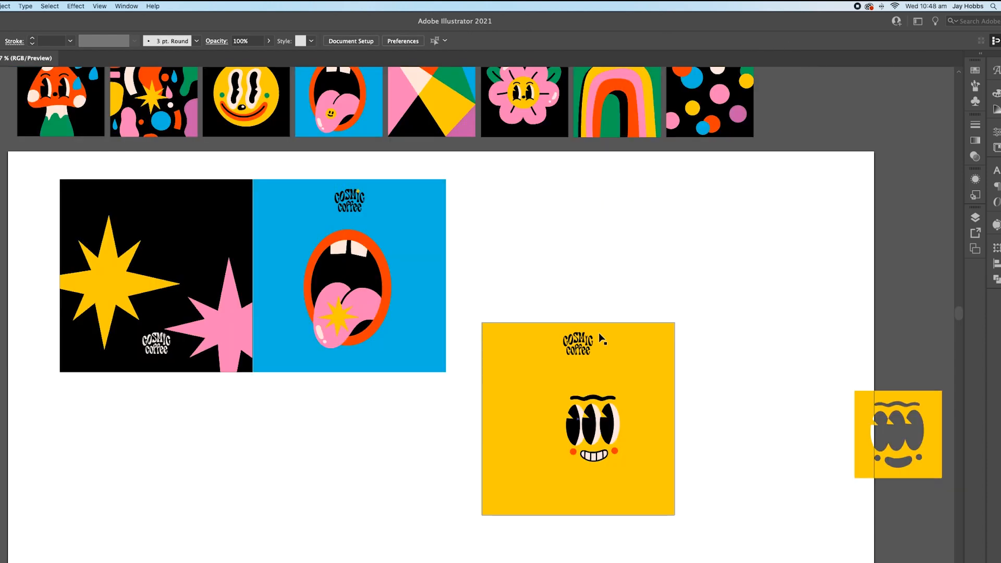
- Enlarge the three-eyed face on its yellow tile and set the tile flush beside the blue one
scroll(600, 336, up, 3)
scroll(520, 205, down, 2)
click(628, 398)
drag(628, 398, 643, 289)
scroll(635, 398, down, 4)
scroll(642, 289, up, 2)
- Start a second row with a green square under the black tile and bring the enlarged rainbow in front
drag(659, 162, 305, 453)
right_click(338, 458)
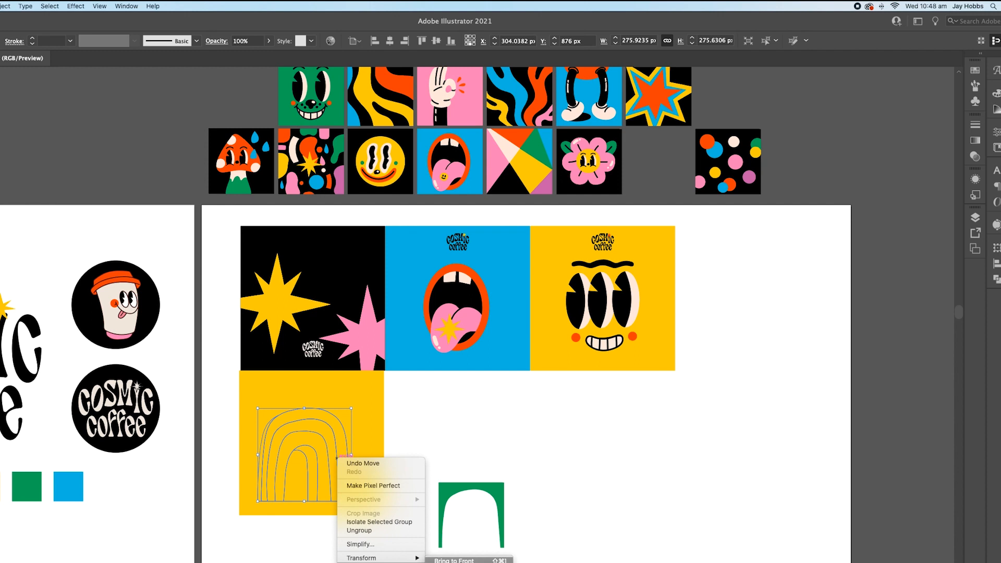
click(453, 561)
scroll(540, 178, up, 2)
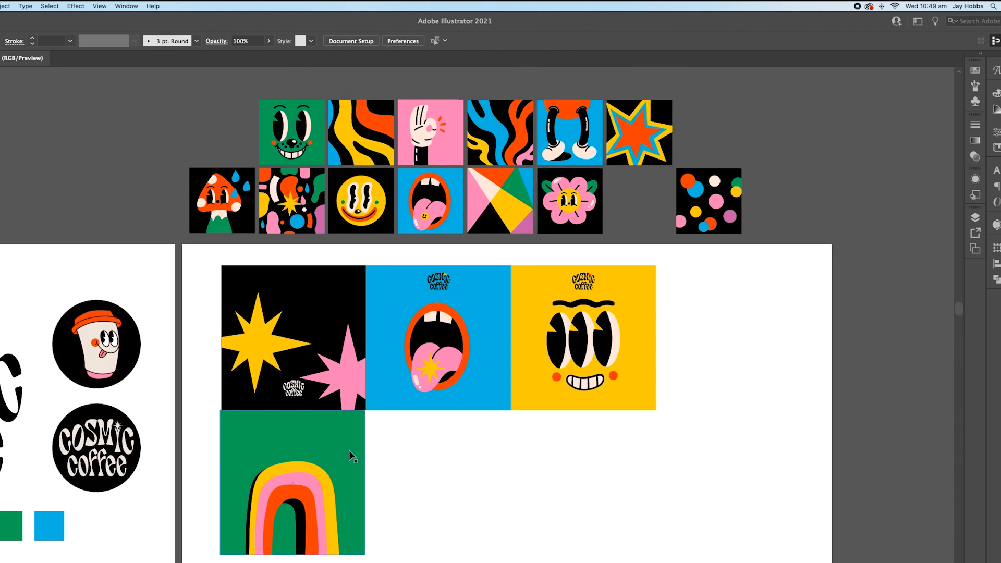
- Build a pink tile with the hand illustration beside the rainbow and add small black wordmarks to both tiles
key(ctrl+v)
scroll(522, 313, down, 3)
drag(706, 404, 480, 397)
click(591, 152)
key(ctrl+c)
key(ctrl+v)
click(628, 344)
drag(437, 293, 296, 292)
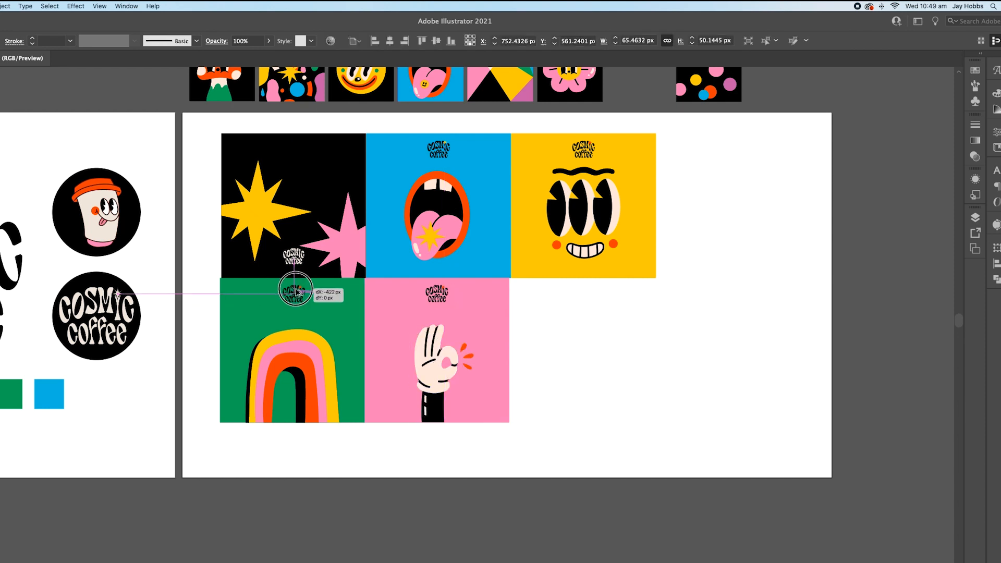
- Move the cream wordmark on the black tile up to its top centre, level with the neighbouring wordmarks
double_click(294, 256)
drag(294, 256, 296, 159)
double_click(351, 431)
click(671, 323)
scroll(521, 313, right, 2)
drag(328, 337, 332, 341)
- Bring down the walking-legs illustration and add an orange square beside the pink hand tile
scroll(512, 172, up, 4)
drag(512, 172, 632, 424)
scroll(633, 424, down, 3)
right_click(586, 409)
click(642, 485)
key(Escape)
drag(569, 417, 843, 467)
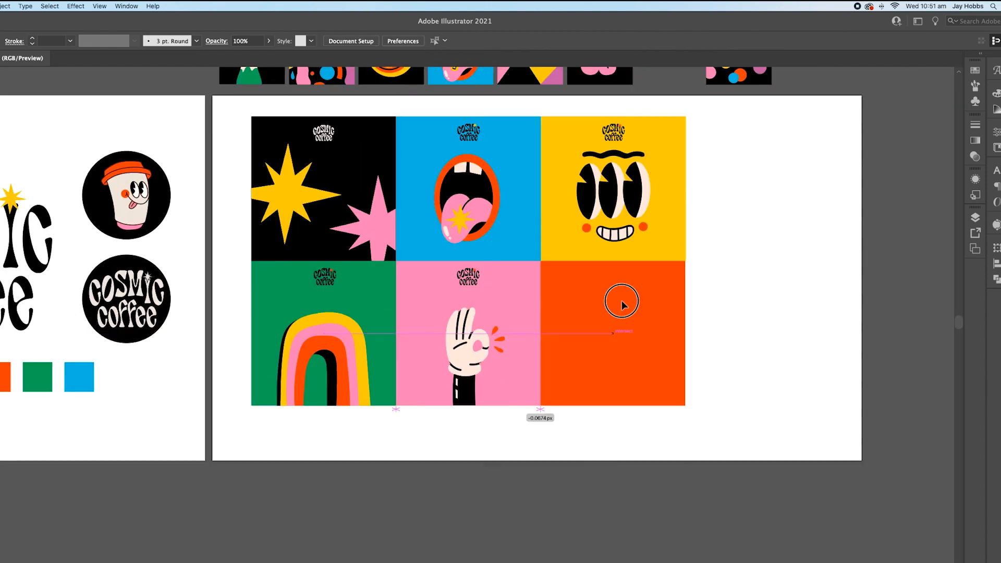
- Enlarge the legs against the orange tile's upper edge and centre the six-tile grid on the artboard
scroll(501, 313, up, 4)
double_click(624, 124)
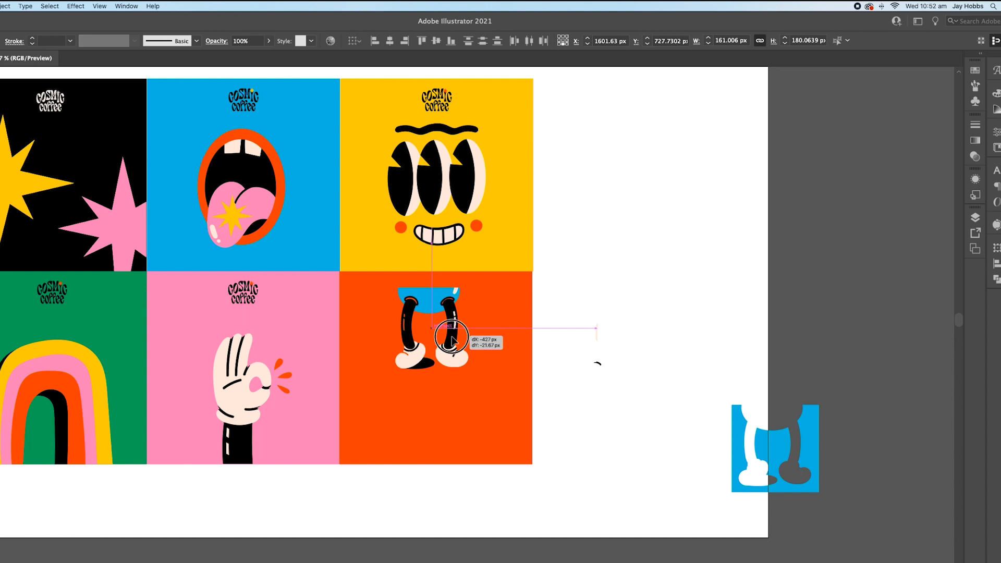
drag(459, 347, 469, 334)
scroll(328, 294, left, 2)
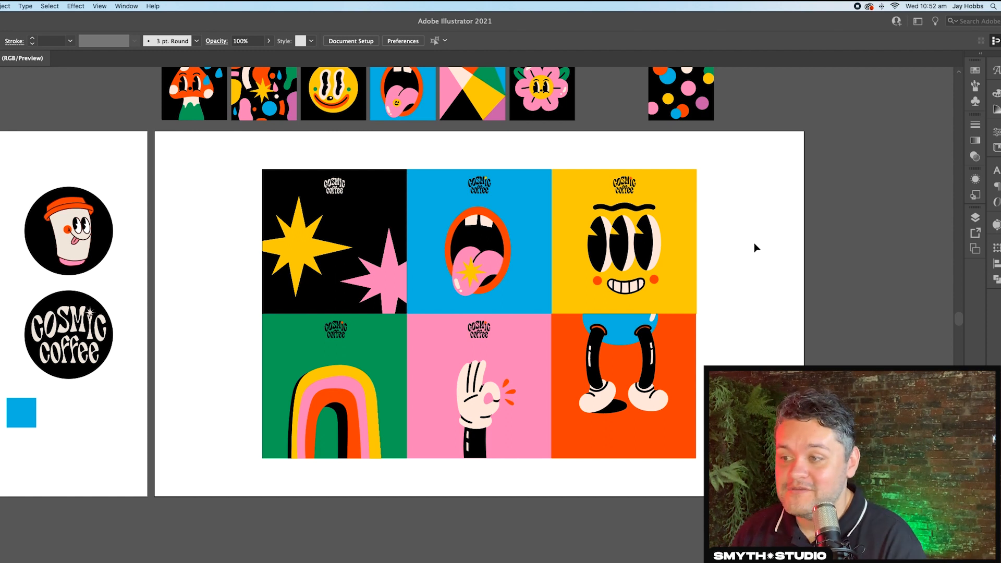
- Review the six-tile grid, the logo presentation artboard and the pink banner side by side
click(490, 183)
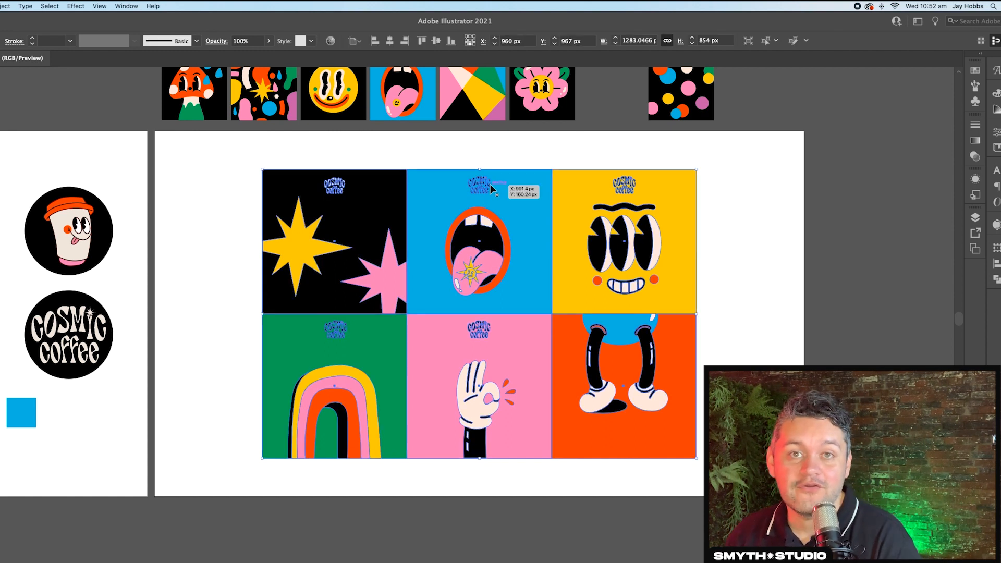
click(731, 292)
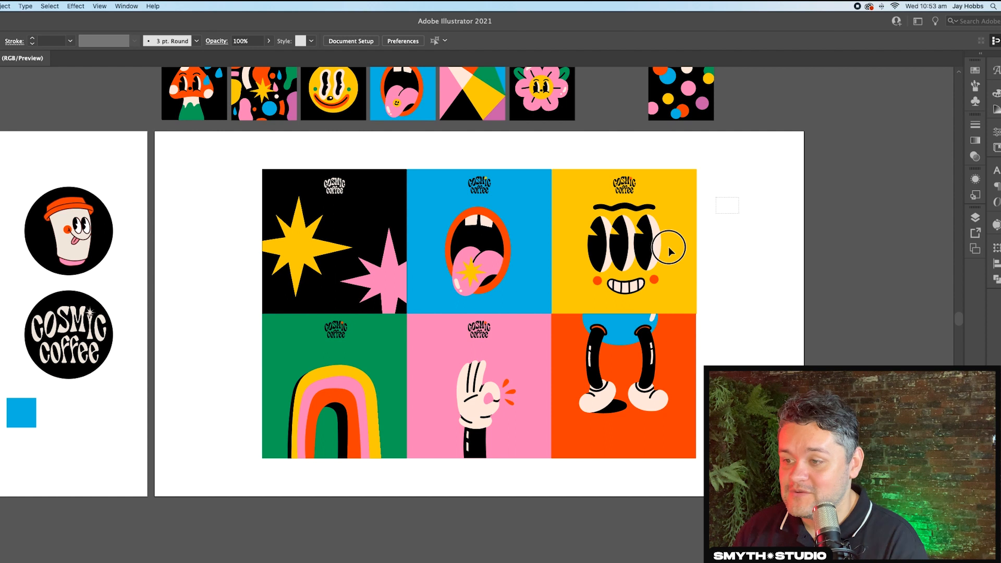
scroll(726, 321, up, 3)
scroll(727, 322, left, 3)
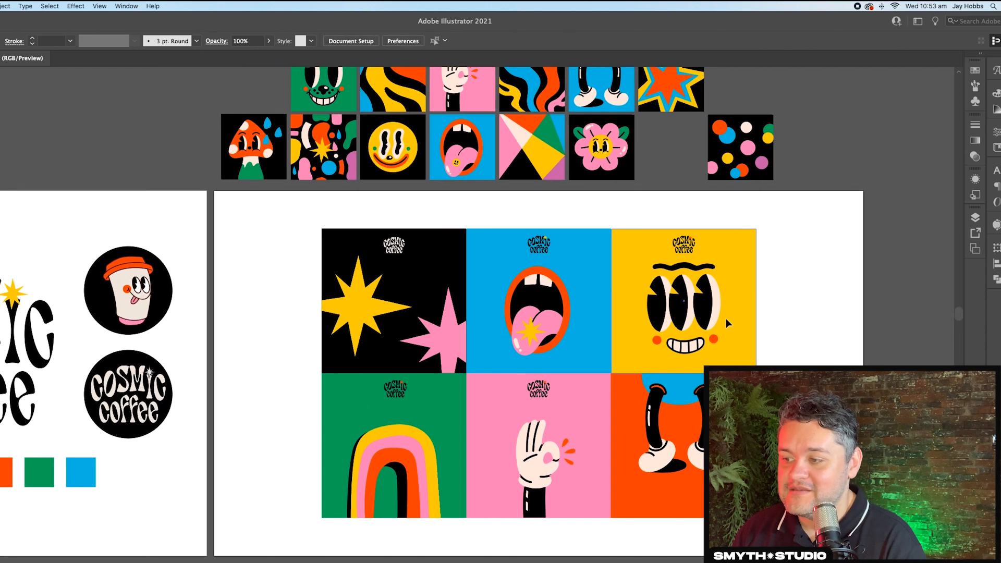
scroll(725, 319, left, 8)
scroll(726, 321, right, 5)
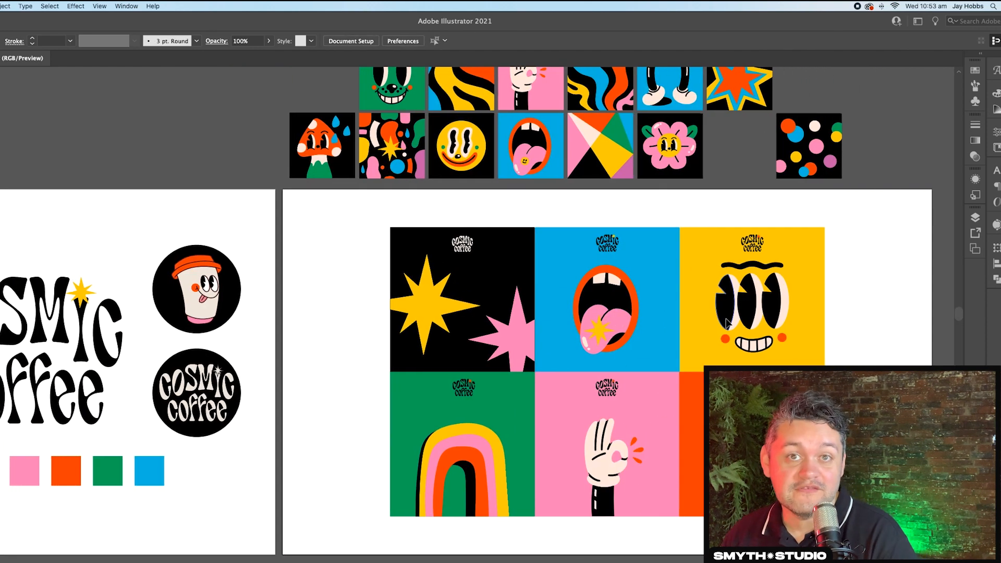
scroll(509, 295, left, 20)
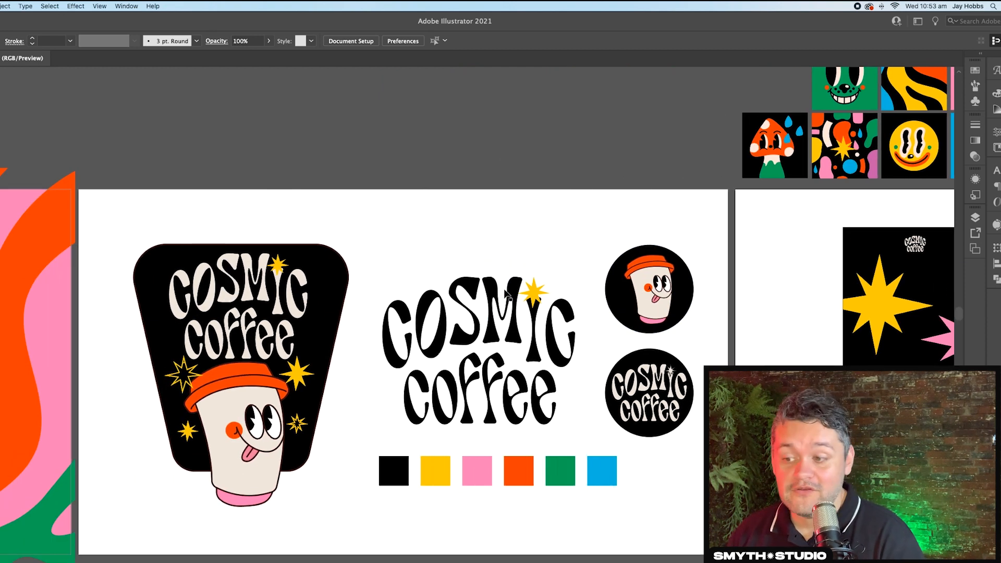
scroll(516, 244, left, 20)
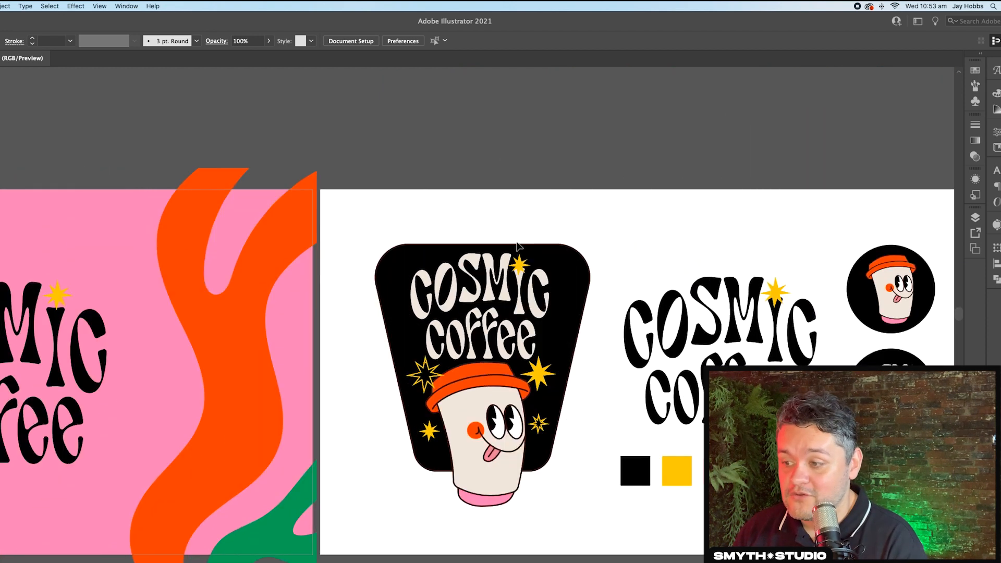
scroll(517, 243, left, 5)
scroll(516, 243, left, 6)
scroll(516, 243, right, 7)
scroll(516, 242, right, 20)
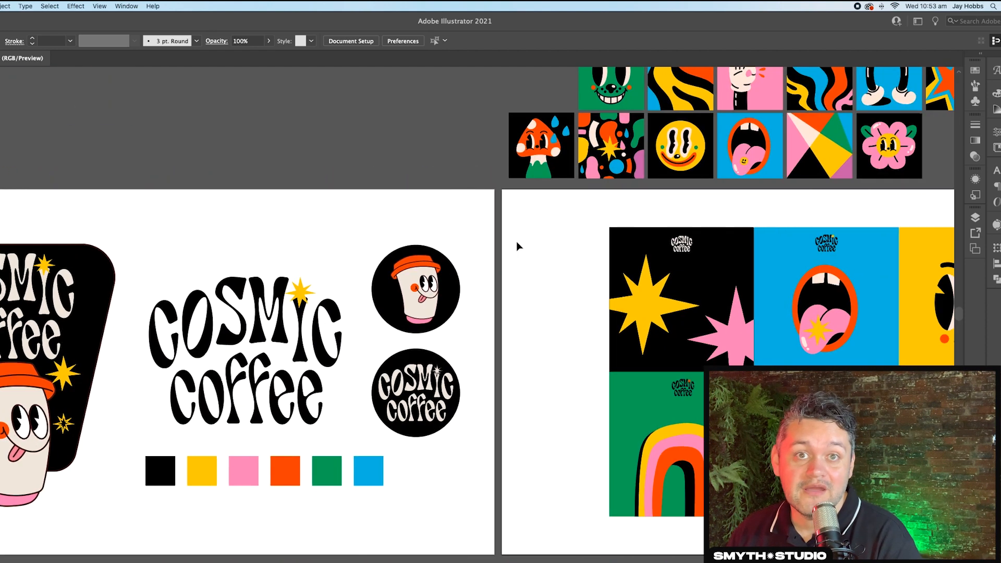
scroll(516, 242, right, 9)
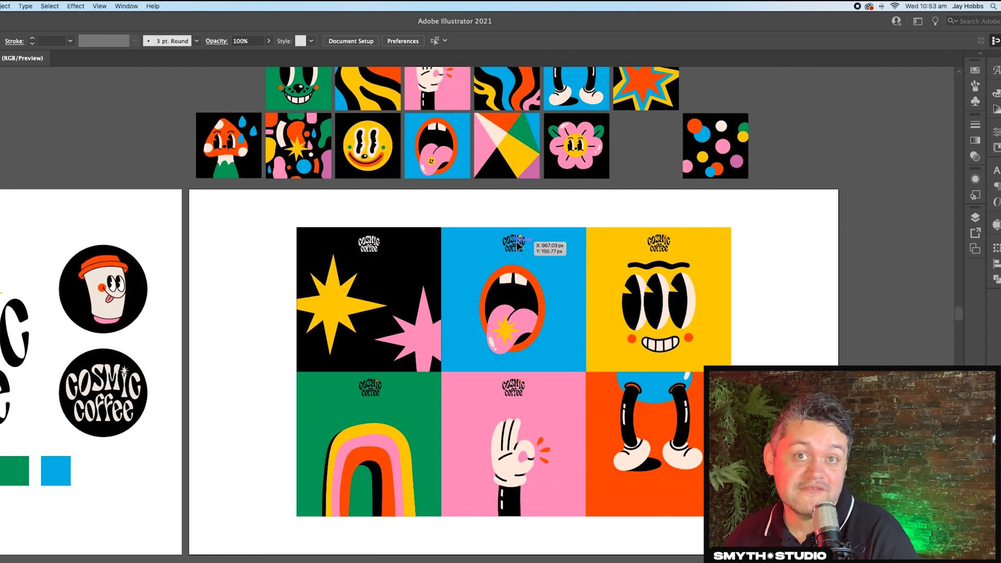